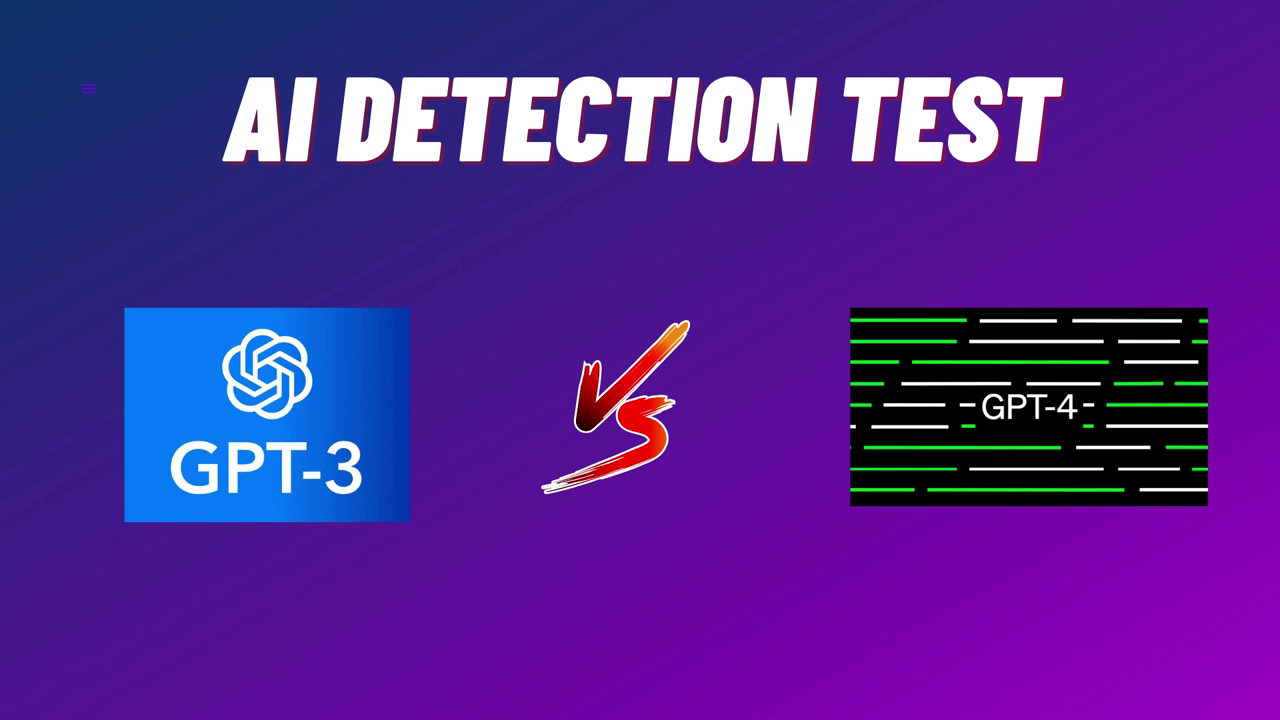
- Scroll the GPT-4 overview page down to the Creativity example with the Cinderella A-to-Z prompt
{"action": "scroll", "coordinate": [640, 400], "scroll_direction": "down", "scroll_amount": 10}
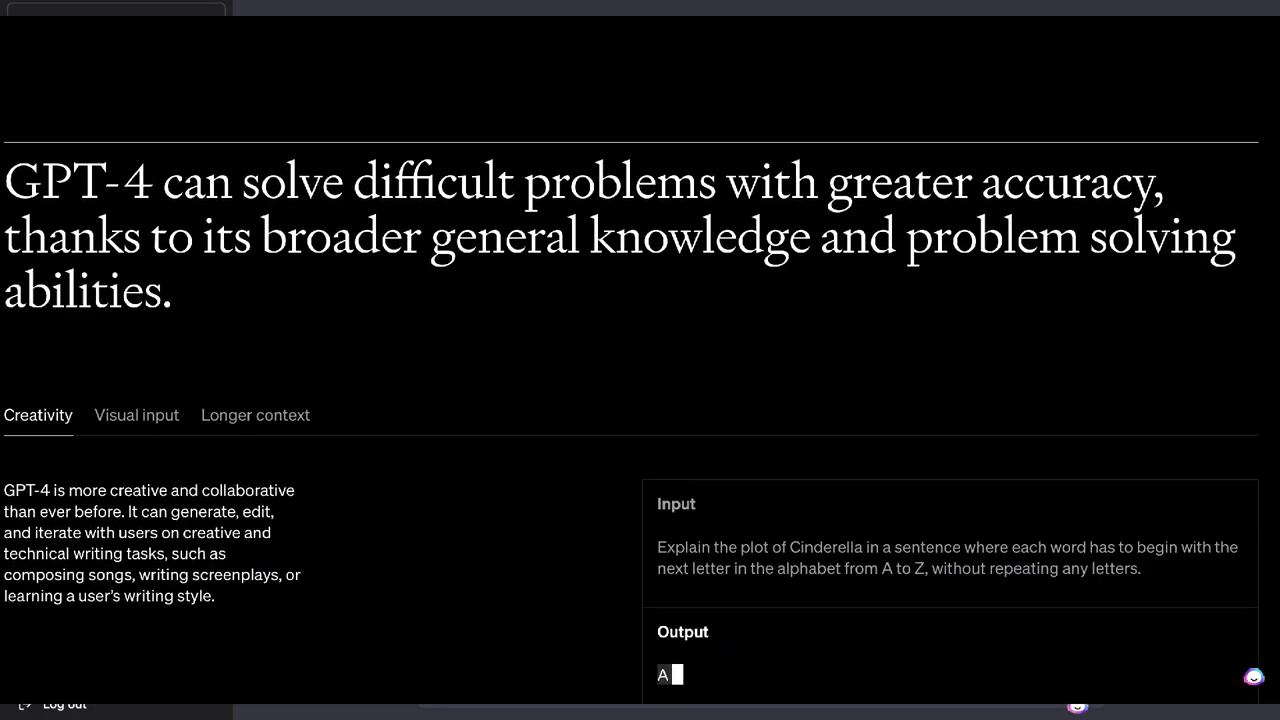
- View GPT-4's Visual input and Longer context demos on the OpenAI page
{"action": "scroll", "coordinate": [640, 400], "scroll_direction": "down", "scroll_amount": 2}
{"action": "left_click", "coordinate": [158, 249]}
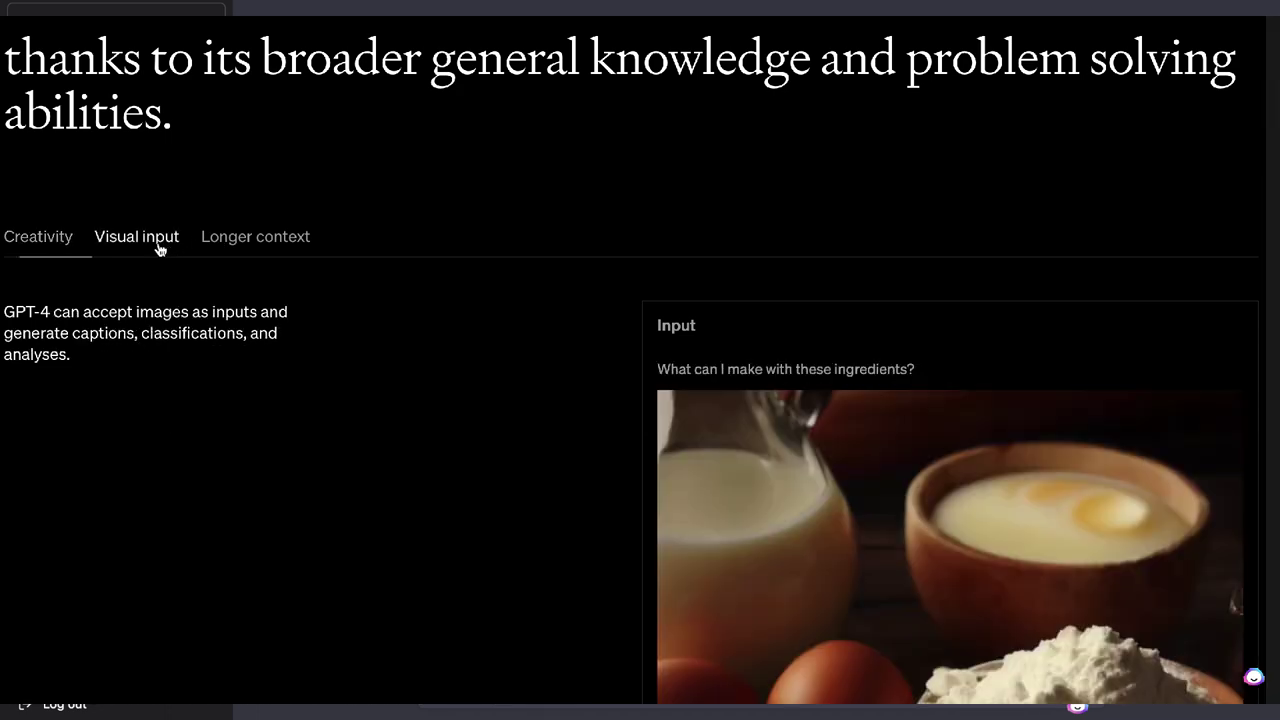
{"action": "left_click", "coordinate": [255, 236]}
- Scan the LinkedIn joke post in Originality.AI with AI detection only, Check Plagiarism off
{"action": "scroll", "coordinate": [1207, 330], "scroll_direction": "down", "scroll_amount": 3}
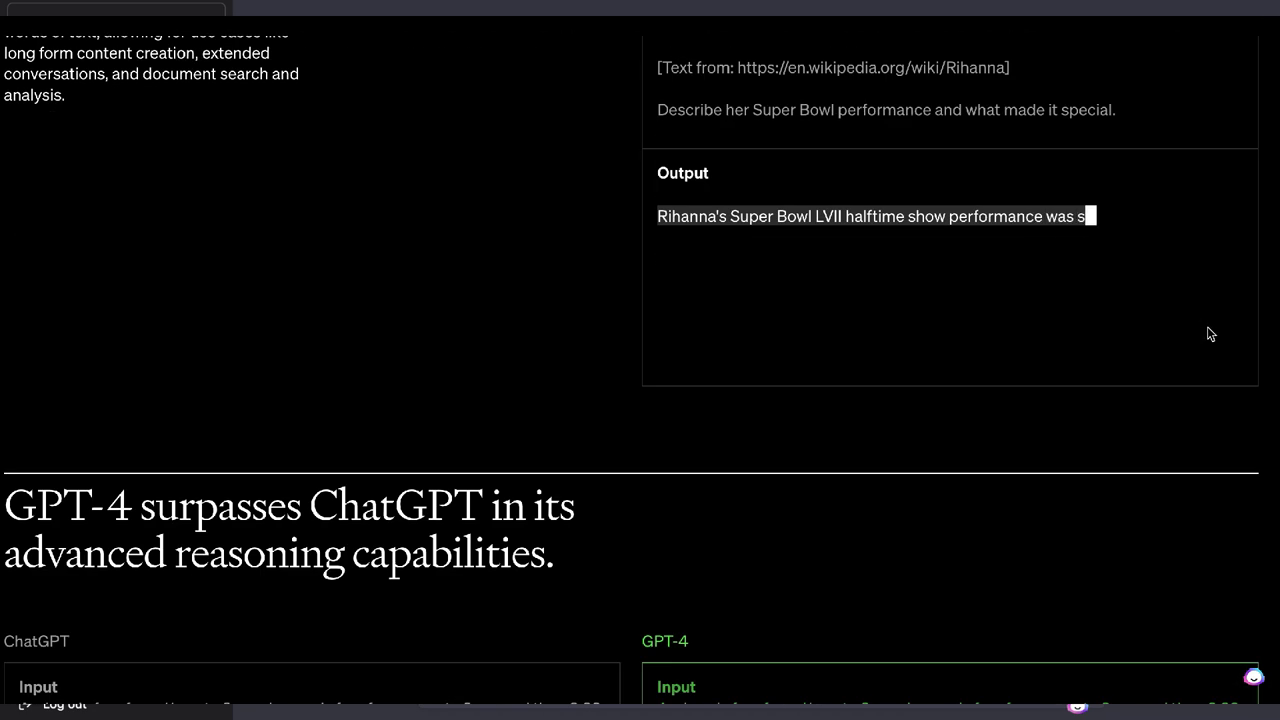
{"action": "scroll", "coordinate": [1207, 333], "scroll_direction": "down", "scroll_amount": 4}
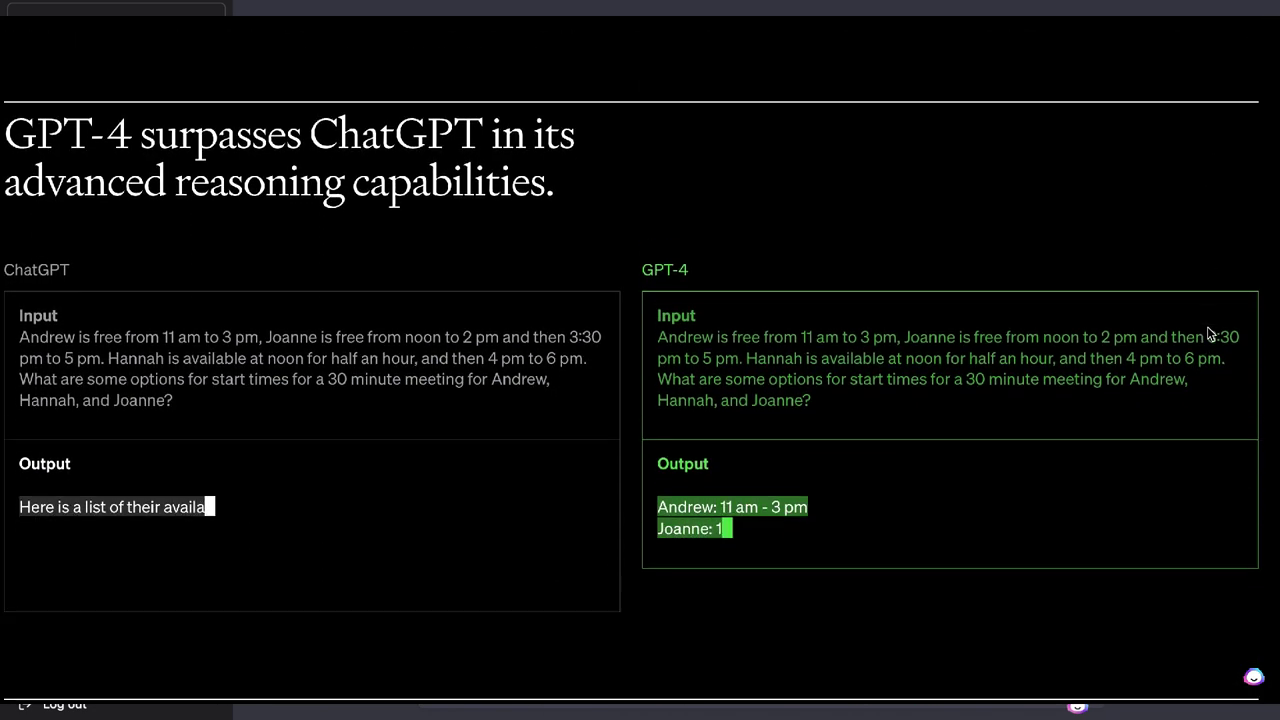
{"action": "scroll", "coordinate": [1207, 333], "scroll_direction": "down", "scroll_amount": 1}
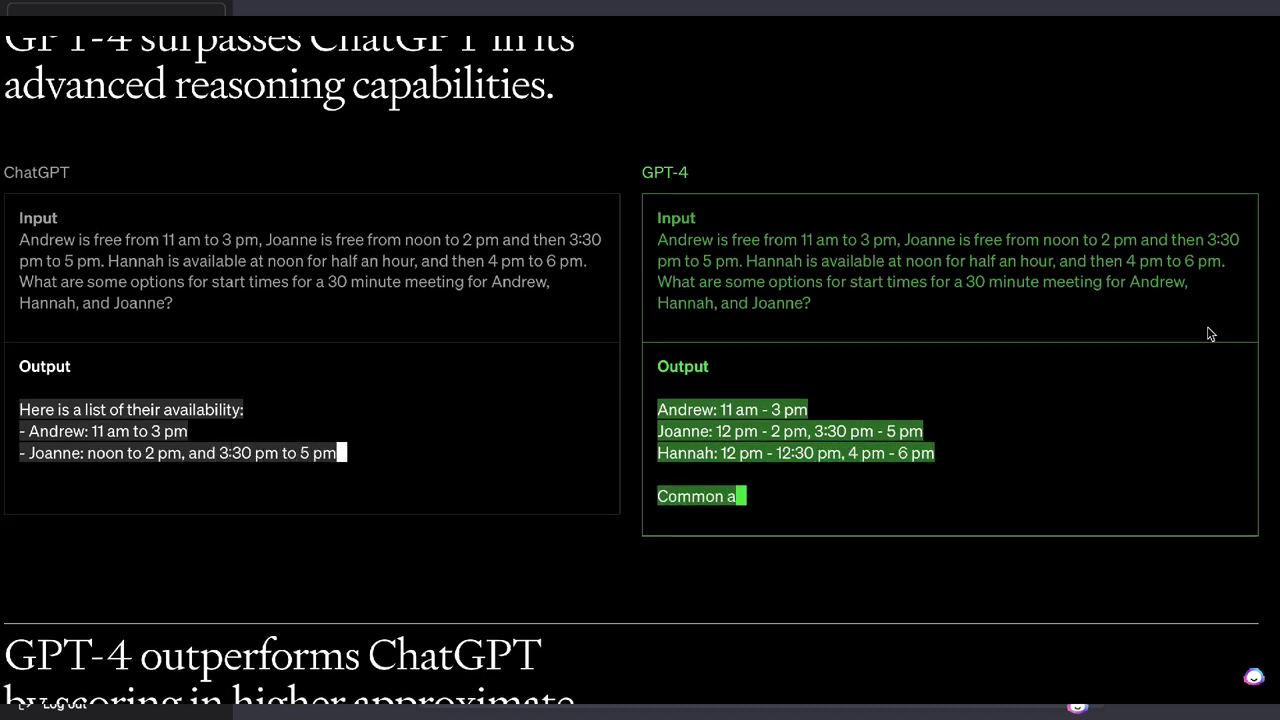
{"action": "scroll", "coordinate": [1208, 333], "scroll_direction": "down", "scroll_amount": 2}
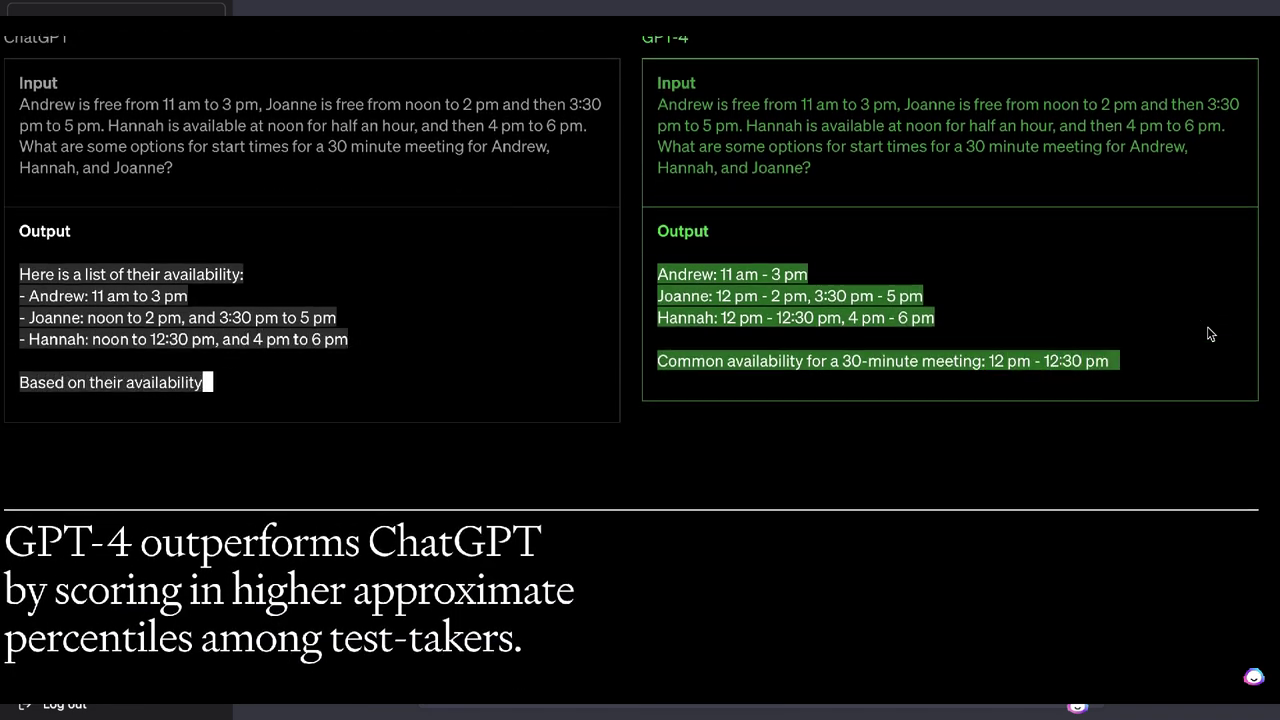
{"action": "left_click", "coordinate": [478, 310]}
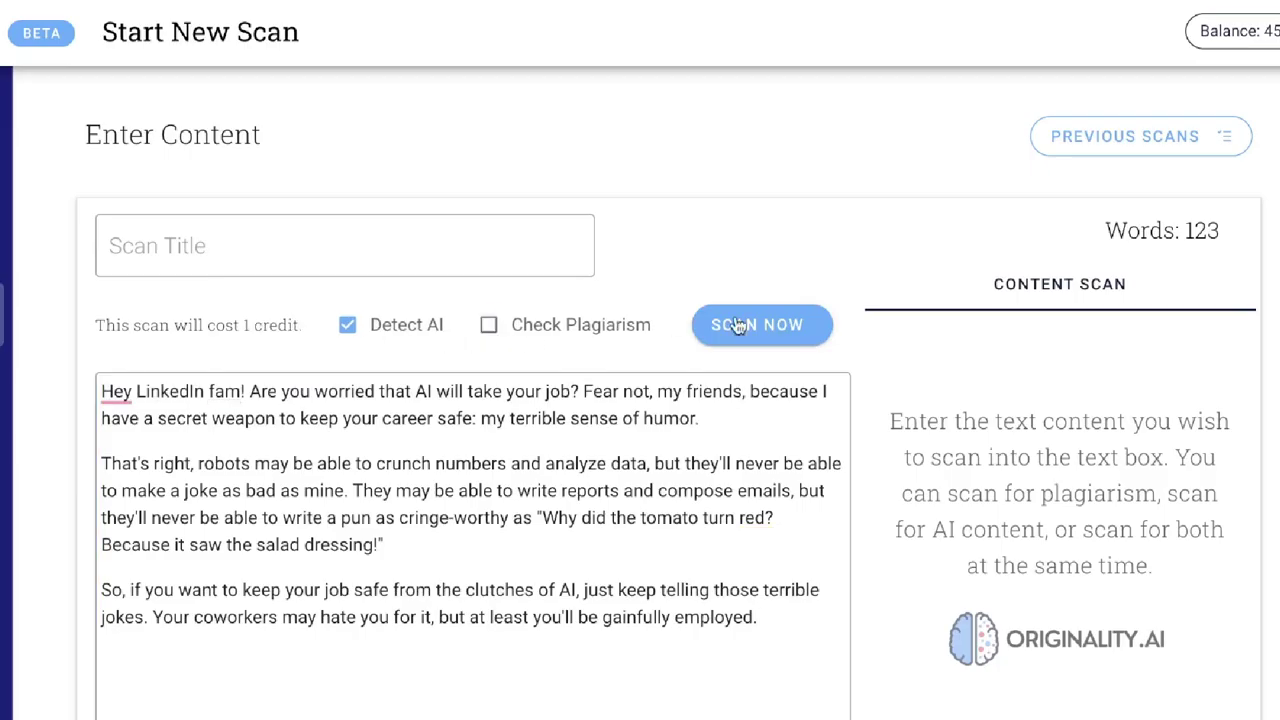
{"action": "left_click", "coordinate": [752, 310]}
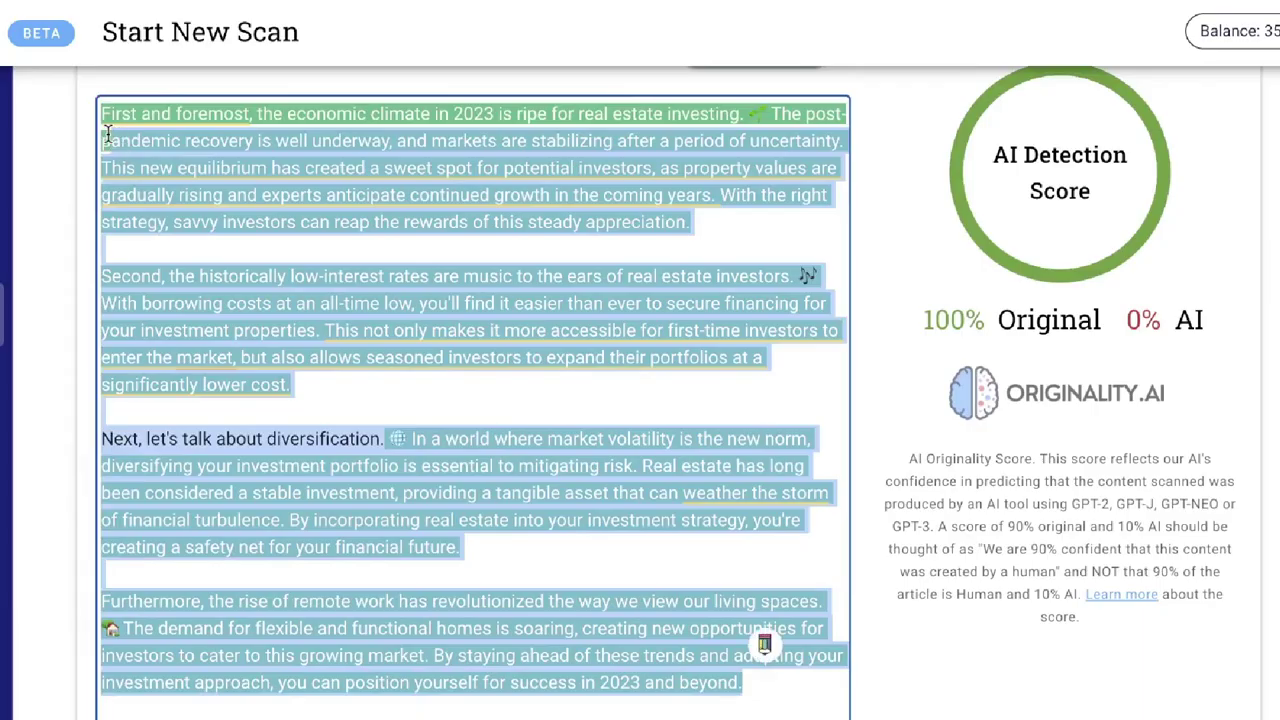
- Rescan the real estate article for AI, then select the whole GPT-3.5 LinkedIn post reply
{"action": "scroll", "coordinate": [766, 643], "scroll_direction": "up", "scroll_amount": 1}
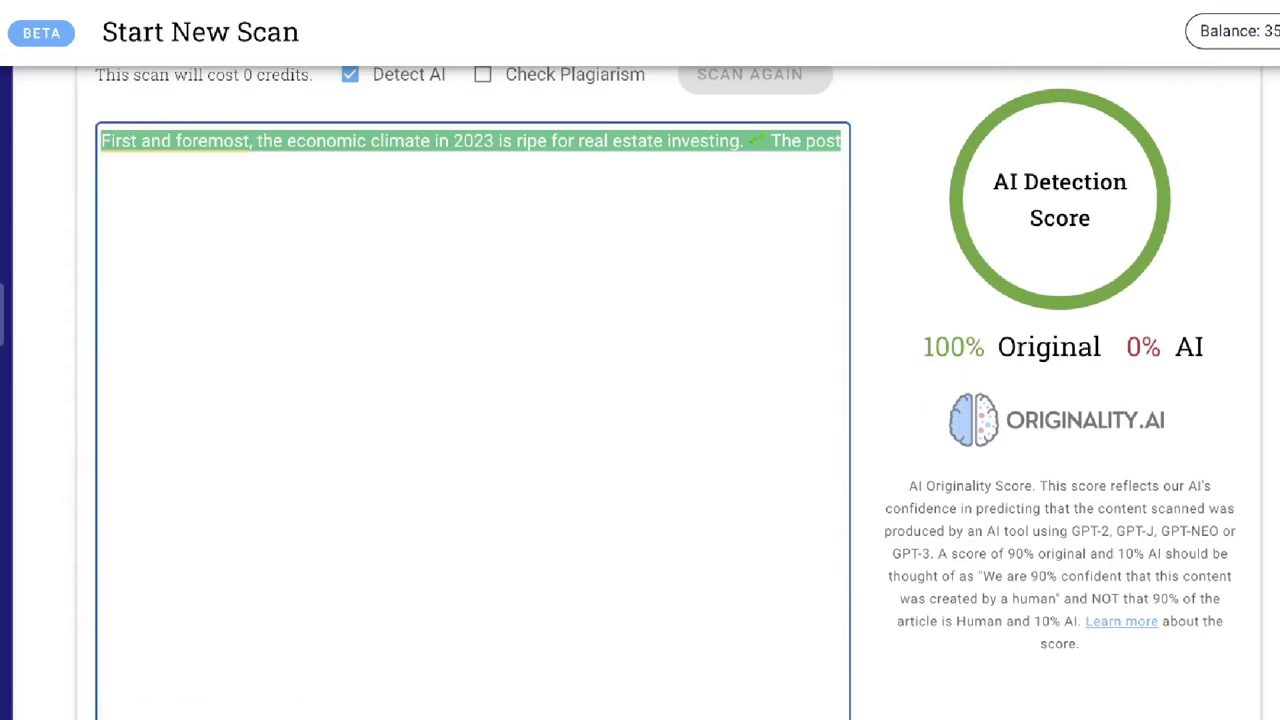
{"action": "scroll", "coordinate": [781, 184], "scroll_direction": "up", "scroll_amount": 1}
{"action": "left_click", "coordinate": [771, 170]}
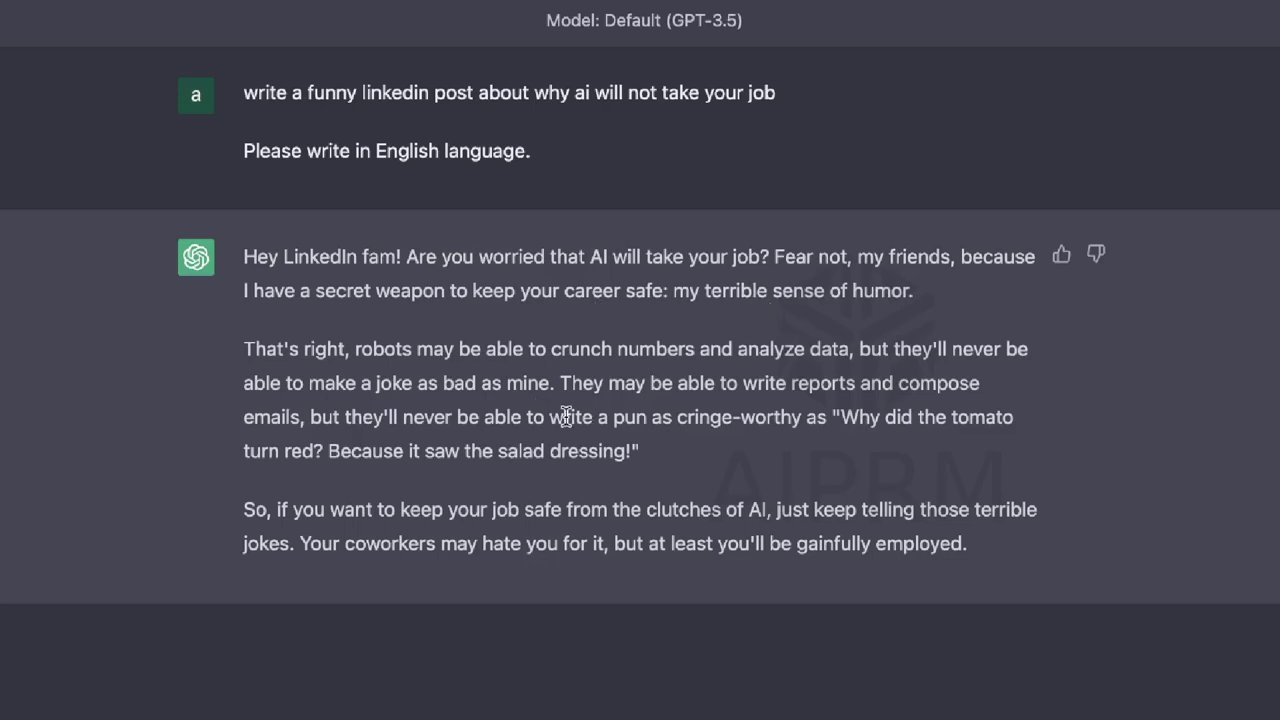
{"action": "left_click_drag", "start_coordinate": [970, 543], "coordinate": [222, 283]}
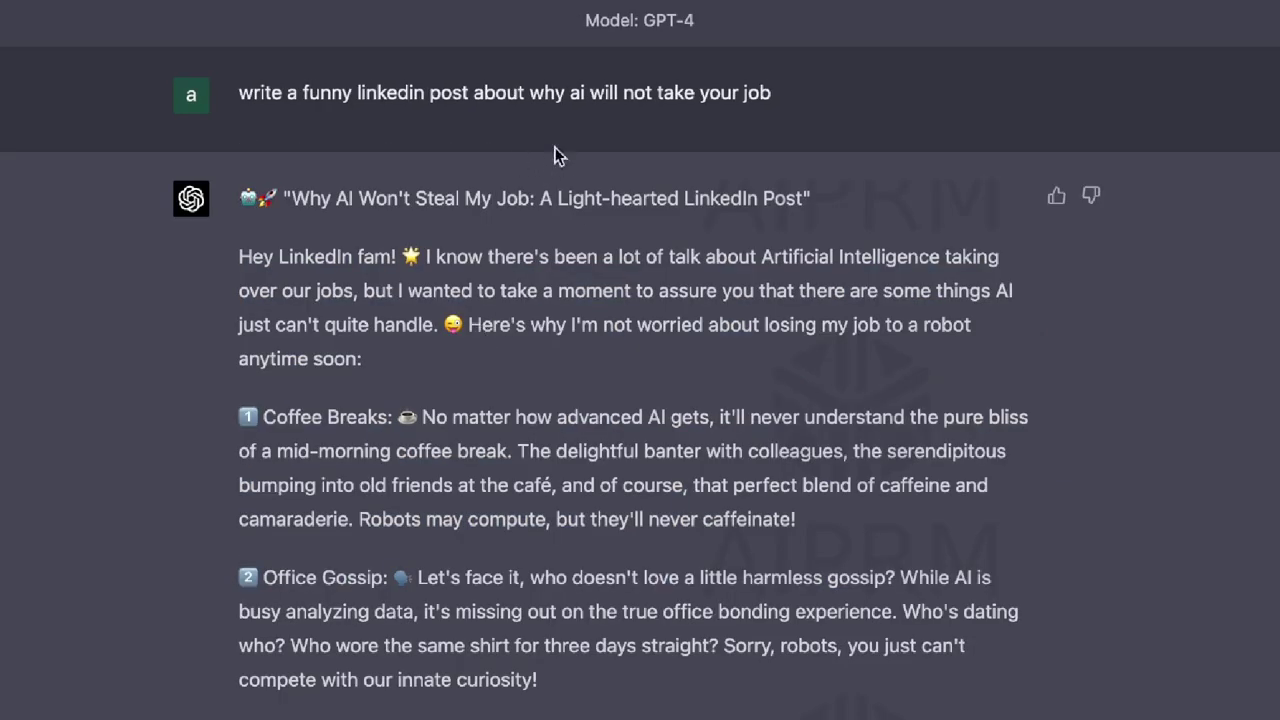
- Read through GPT-4's LinkedIn post on why AI won't steal my job
{"action": "scroll", "coordinate": [625, 221], "scroll_direction": "down", "scroll_amount": 3}
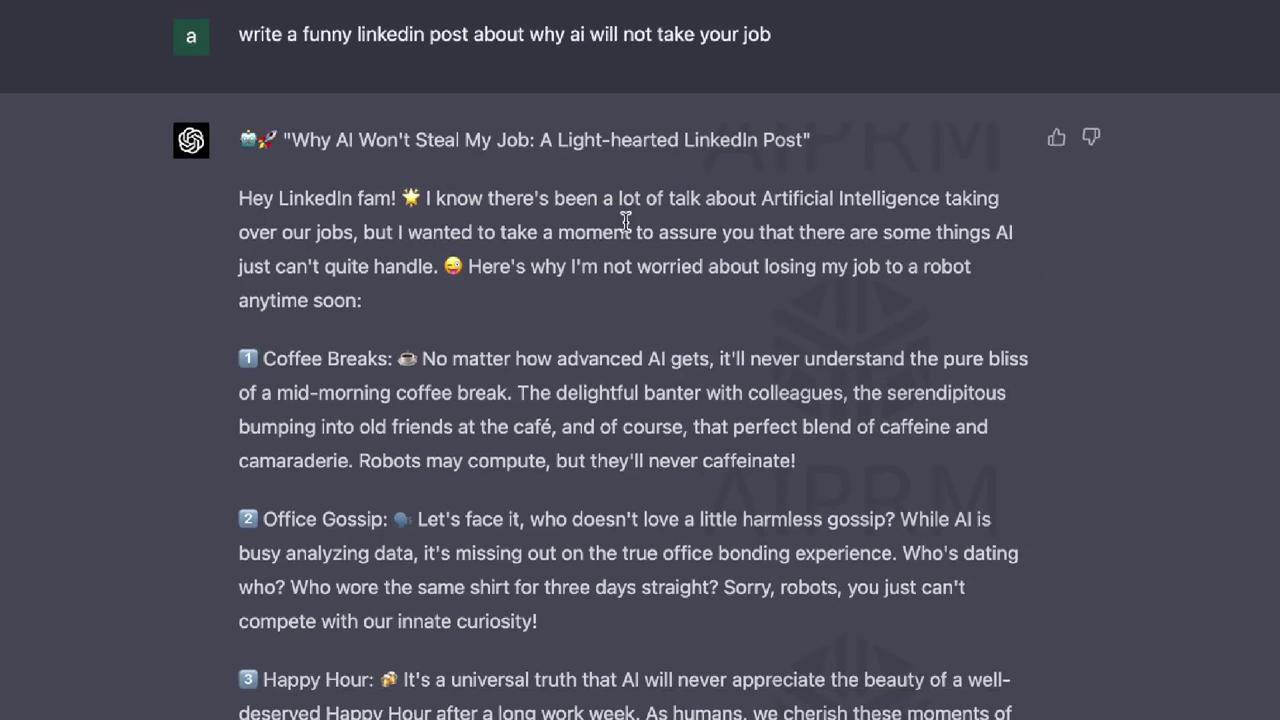
{"action": "scroll", "coordinate": [625, 222], "scroll_direction": "down", "scroll_amount": 1}
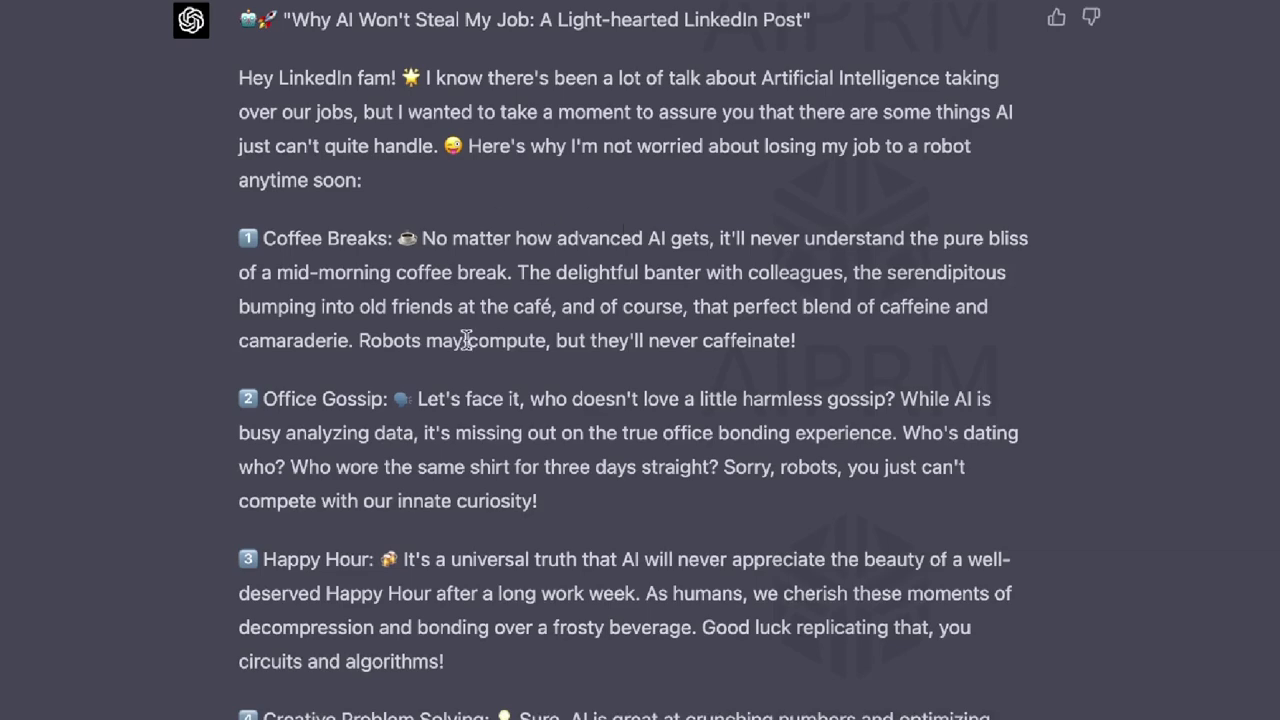
{"action": "scroll", "coordinate": [580, 297], "scroll_direction": "down", "scroll_amount": 1}
{"action": "scroll", "coordinate": [583, 300], "scroll_direction": "down", "scroll_amount": 1}
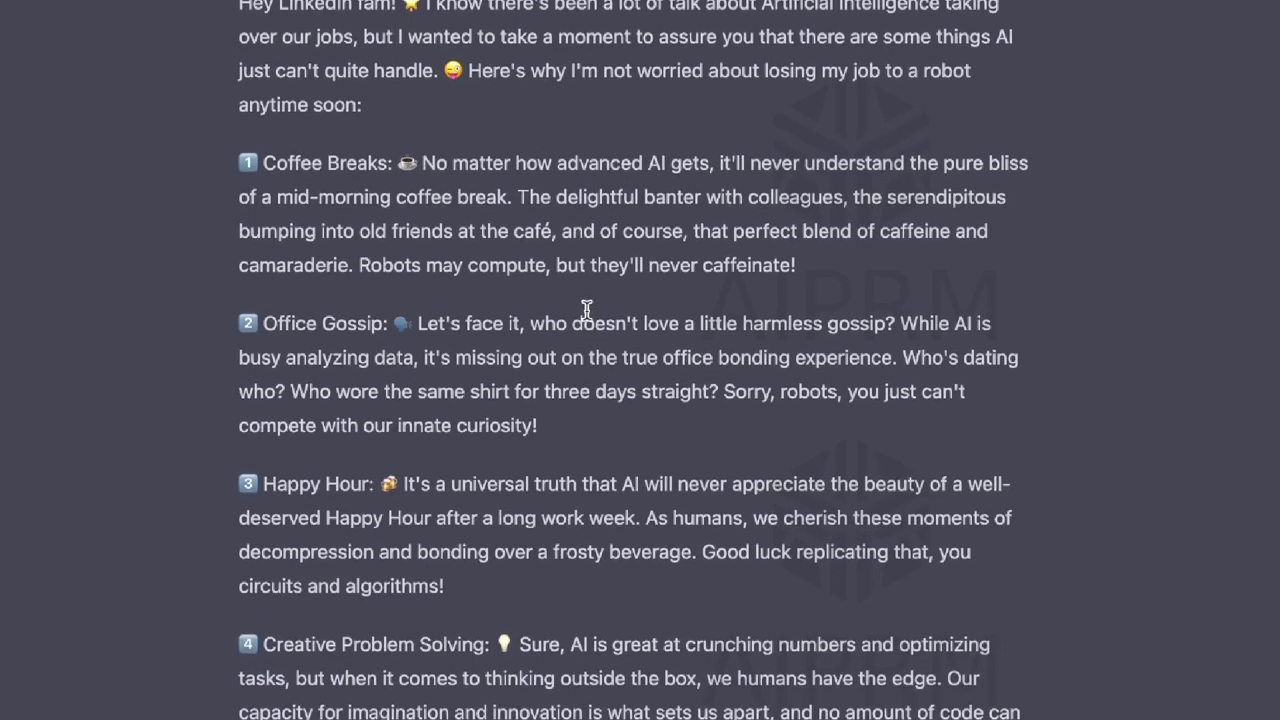
{"action": "scroll", "coordinate": [587, 308], "scroll_direction": "down", "scroll_amount": 2}
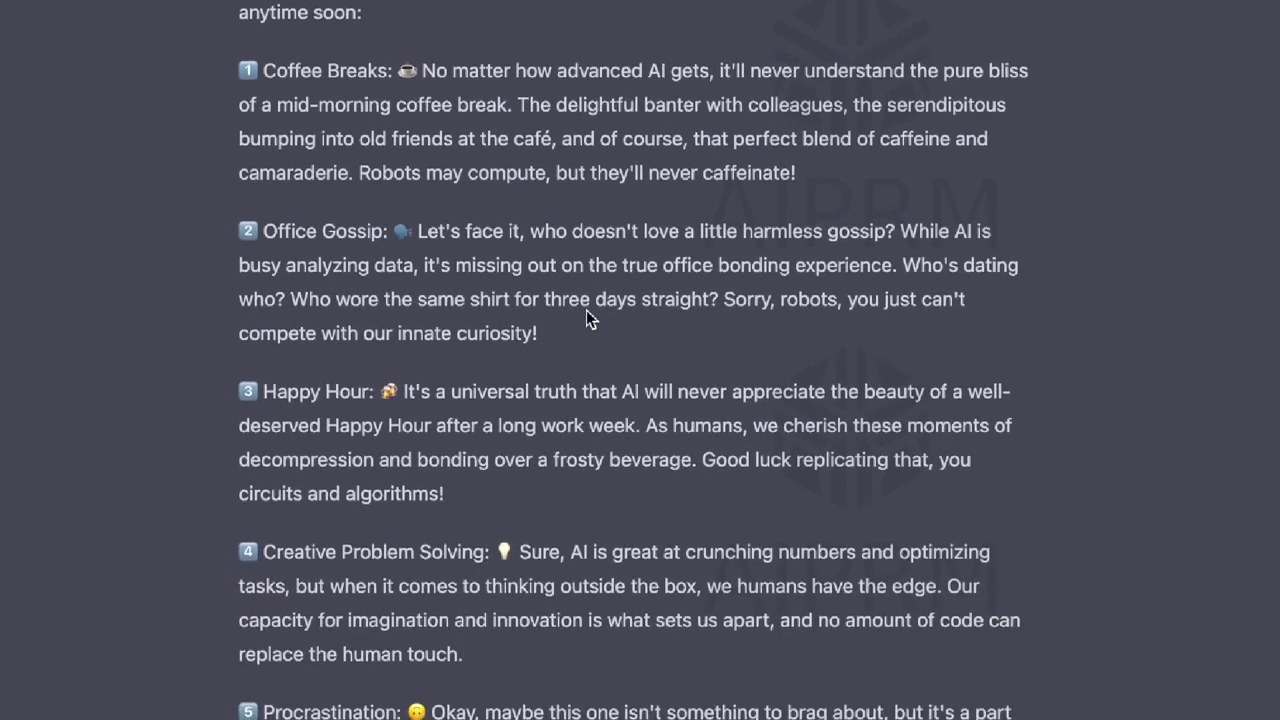
{"action": "scroll", "coordinate": [343, 409], "scroll_direction": "down", "scroll_amount": 3}
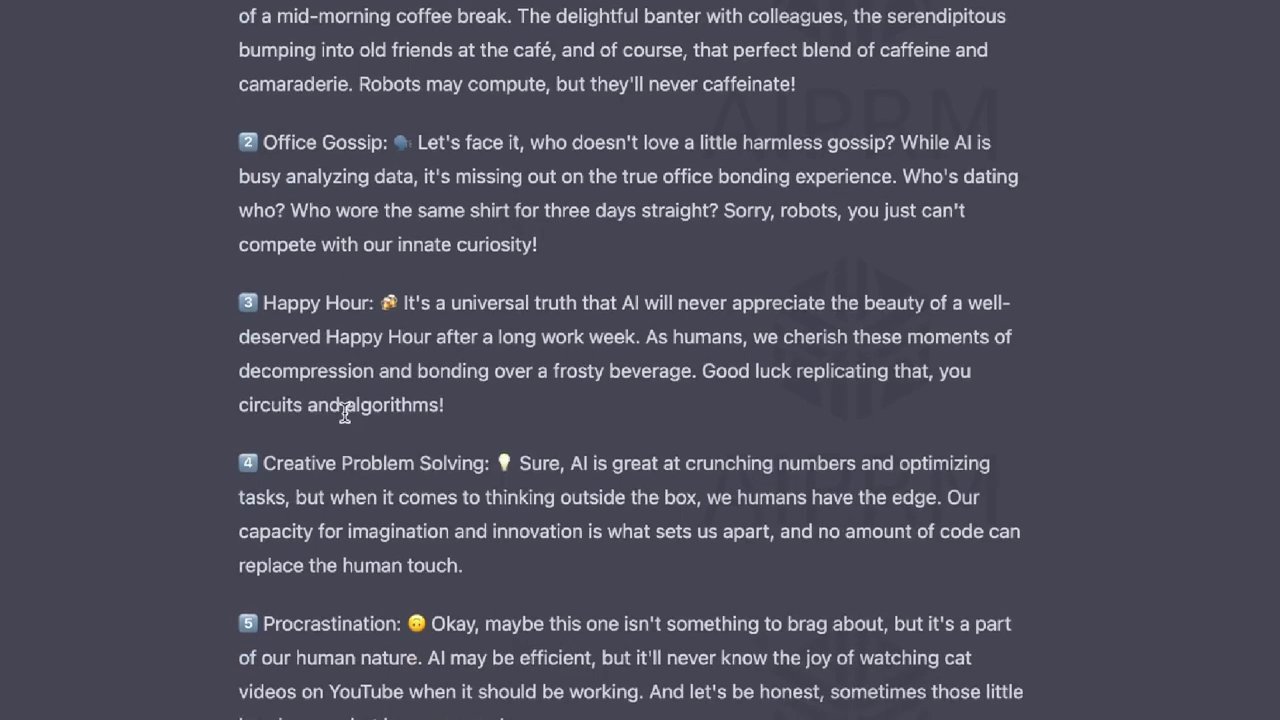
{"action": "scroll", "coordinate": [343, 412], "scroll_direction": "down", "scroll_amount": 1}
{"action": "scroll", "coordinate": [343, 412], "scroll_direction": "up", "scroll_amount": 5}
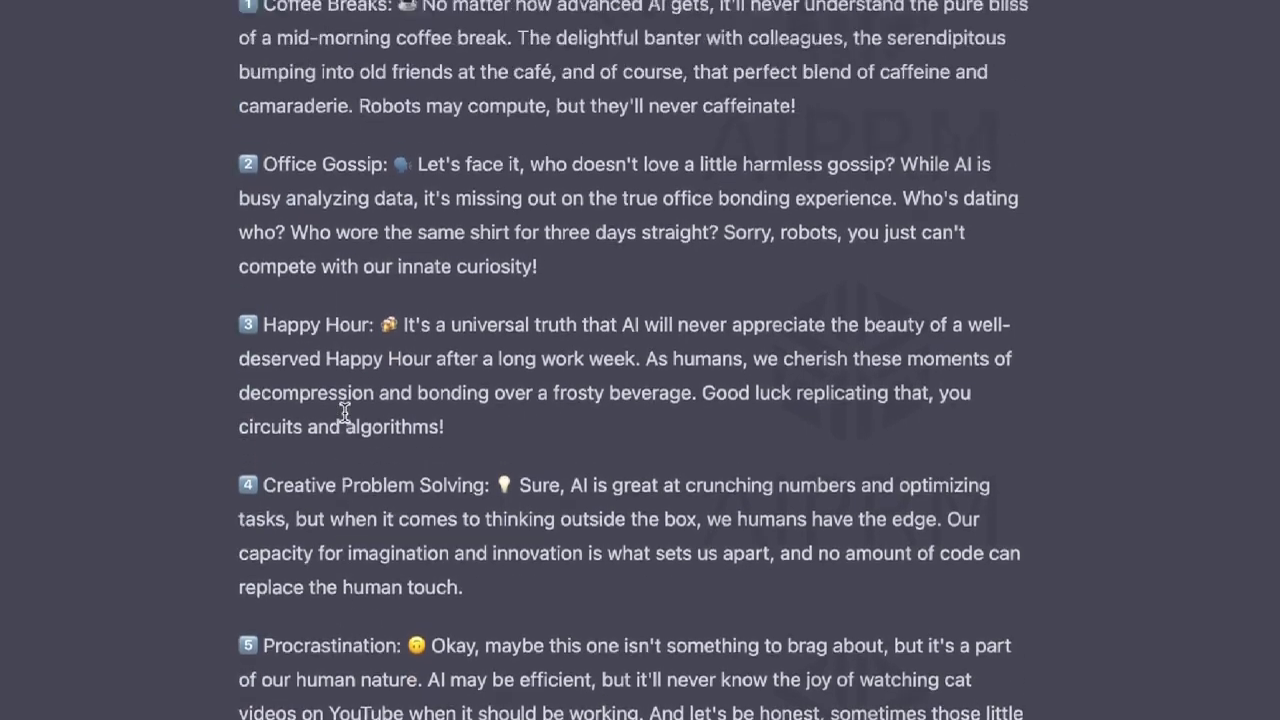
{"action": "scroll", "coordinate": [343, 412], "scroll_direction": "down", "scroll_amount": 5}
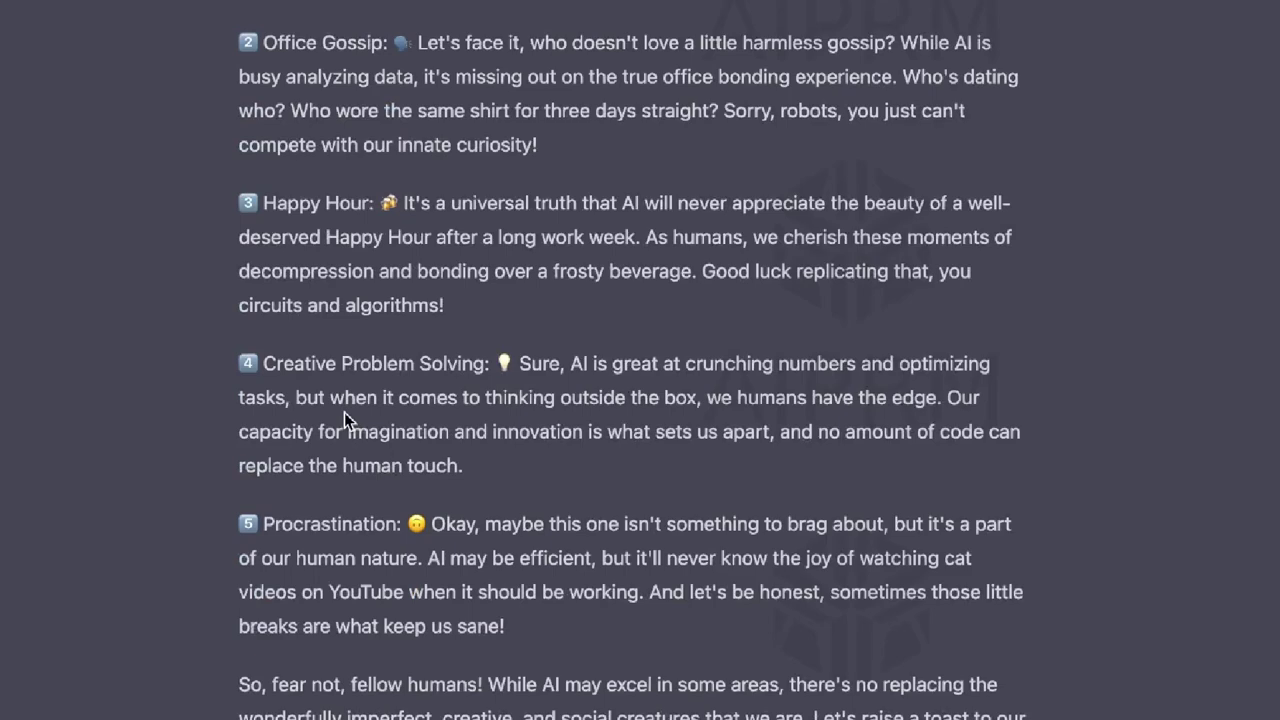
{"action": "scroll", "coordinate": [344, 420], "scroll_direction": "down", "scroll_amount": 2}
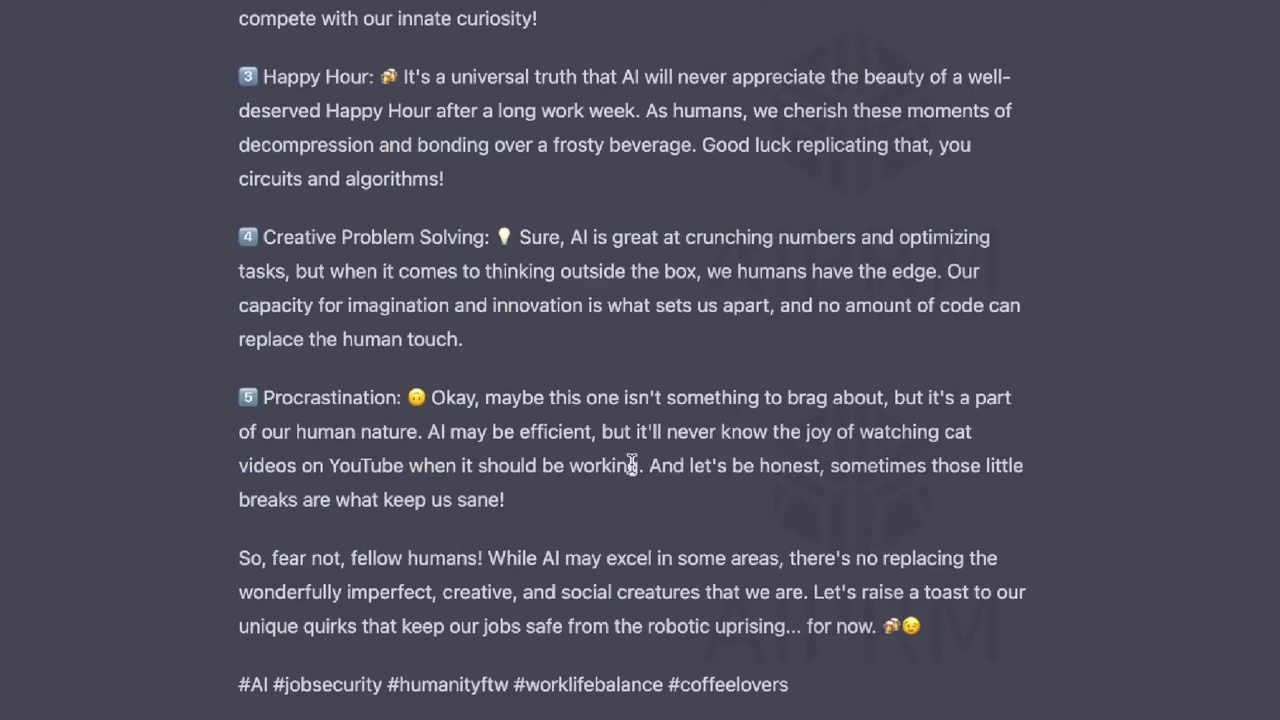
- Select the entire GPT-3.5 version of the LinkedIn post
{"action": "scroll", "coordinate": [632, 465], "scroll_direction": "up", "scroll_amount": 1}
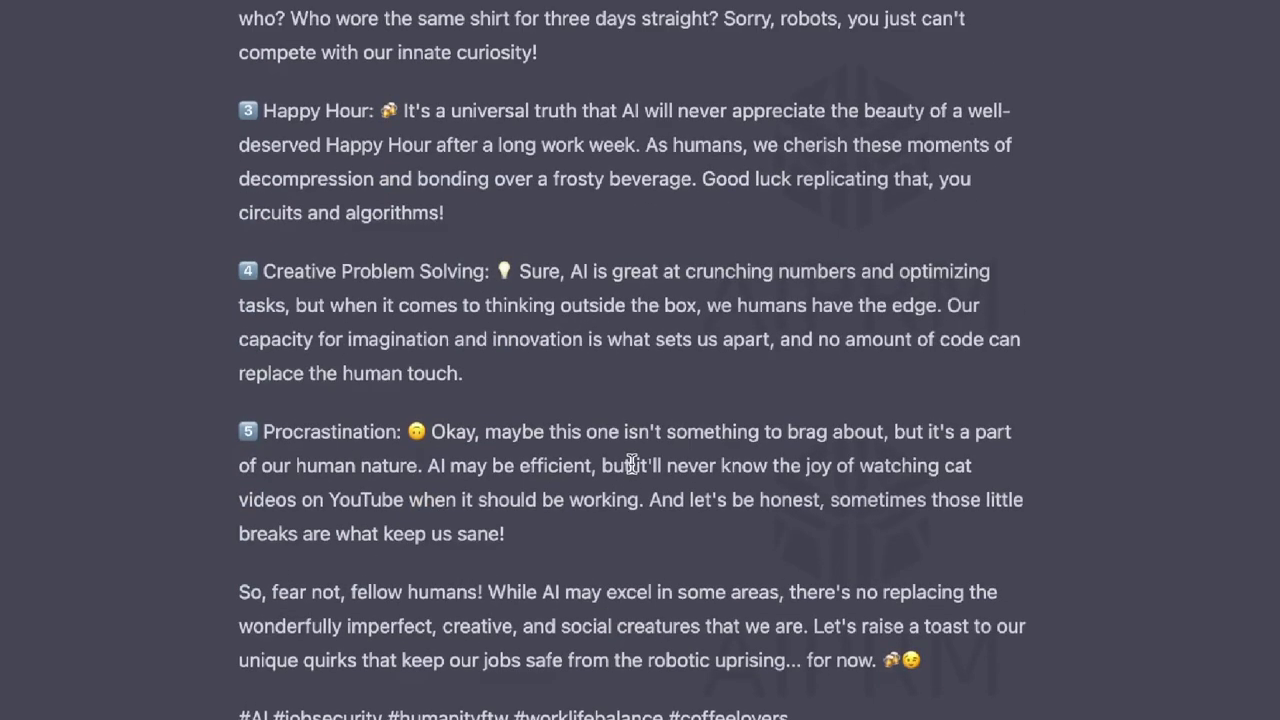
{"action": "scroll", "coordinate": [632, 465], "scroll_direction": "up", "scroll_amount": 10}
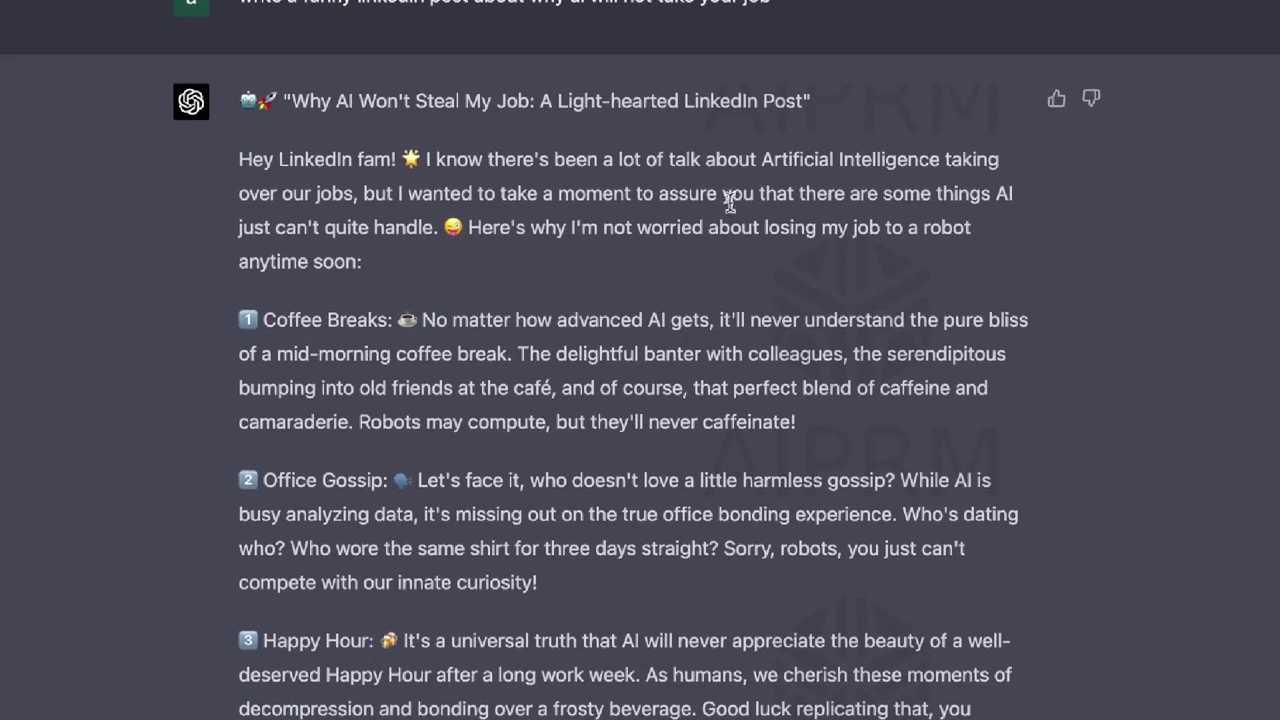
{"action": "scroll", "coordinate": [525, 217], "scroll_direction": "up", "scroll_amount": 1}
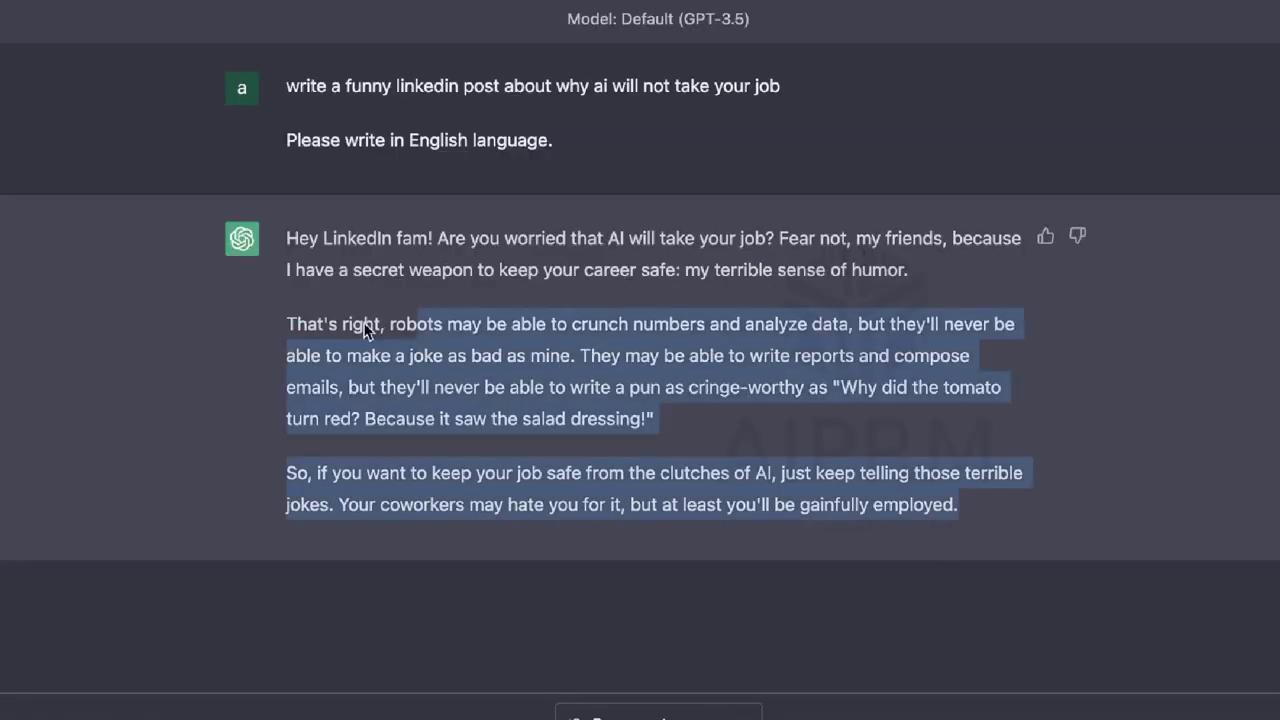
{"action": "left_click_drag", "start_coordinate": [365, 328], "coordinate": [254, 244]}
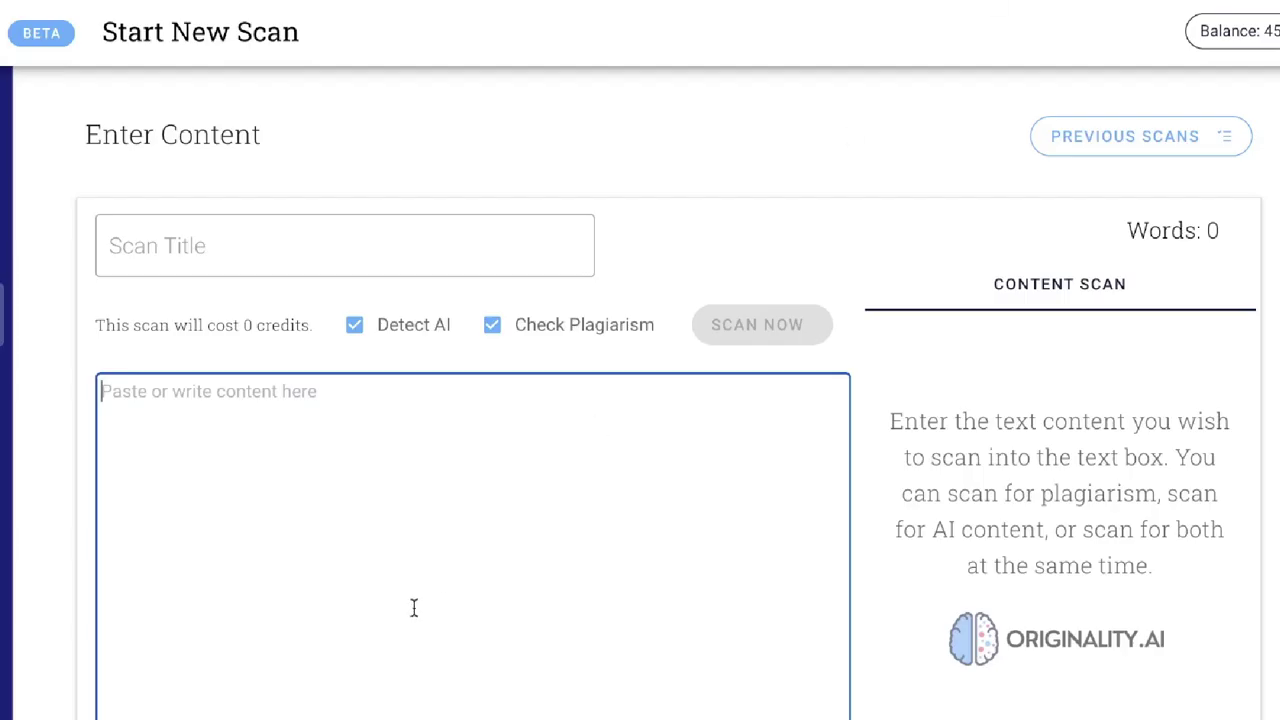
- Paste the GPT-3.5 LinkedIn post and scan it with AI detection only, Check Plagiarism off
{"action": "key", "text": "ctrl+v"}
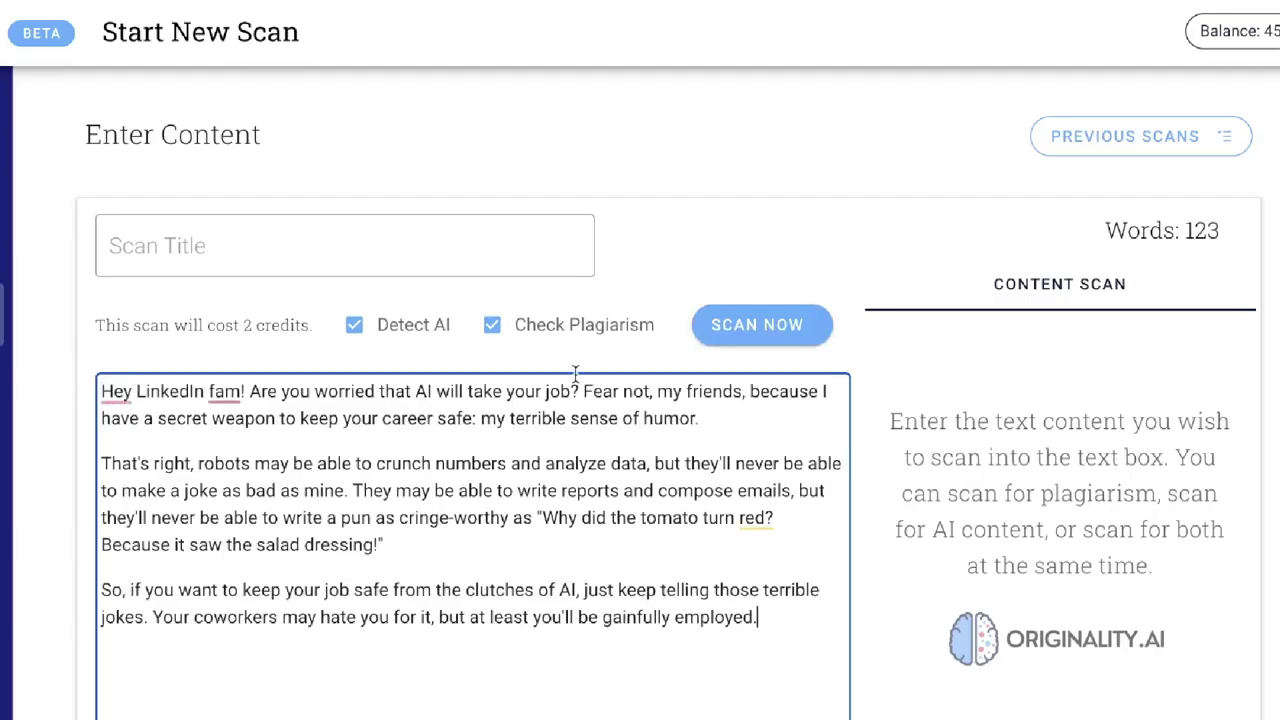
{"action": "left_click", "coordinate": [493, 327]}
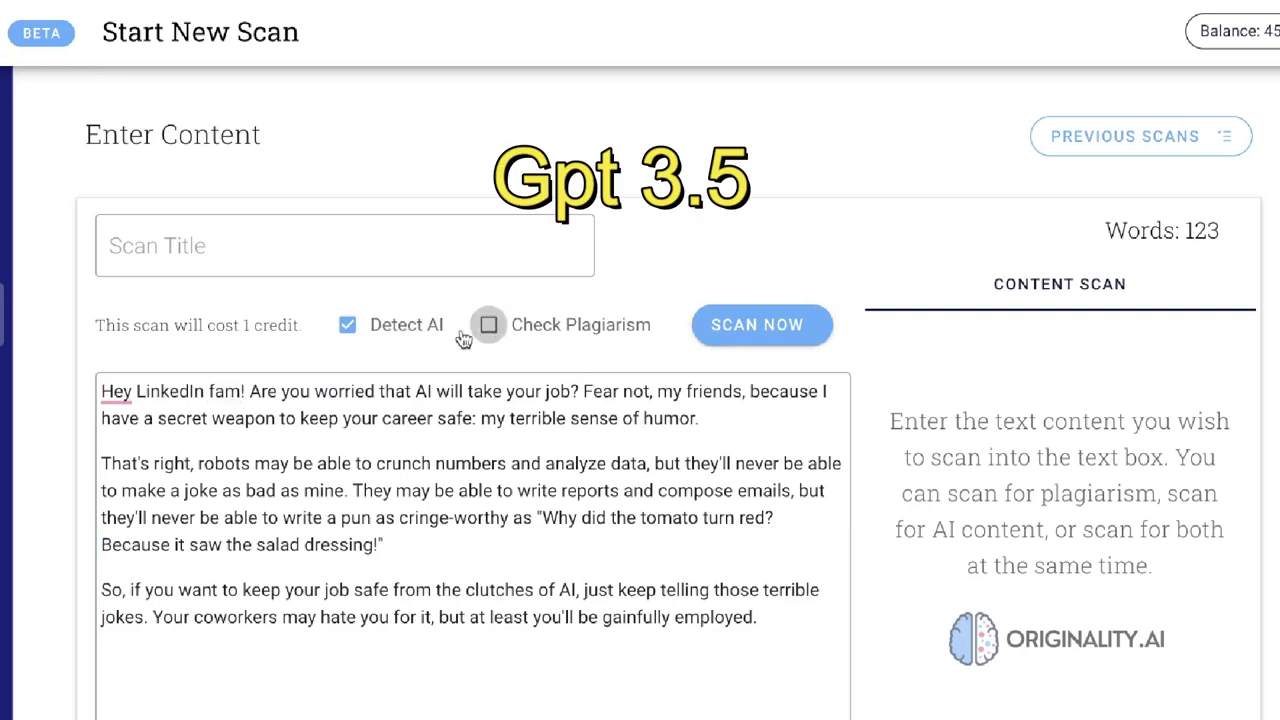
{"action": "left_click", "coordinate": [762, 323]}
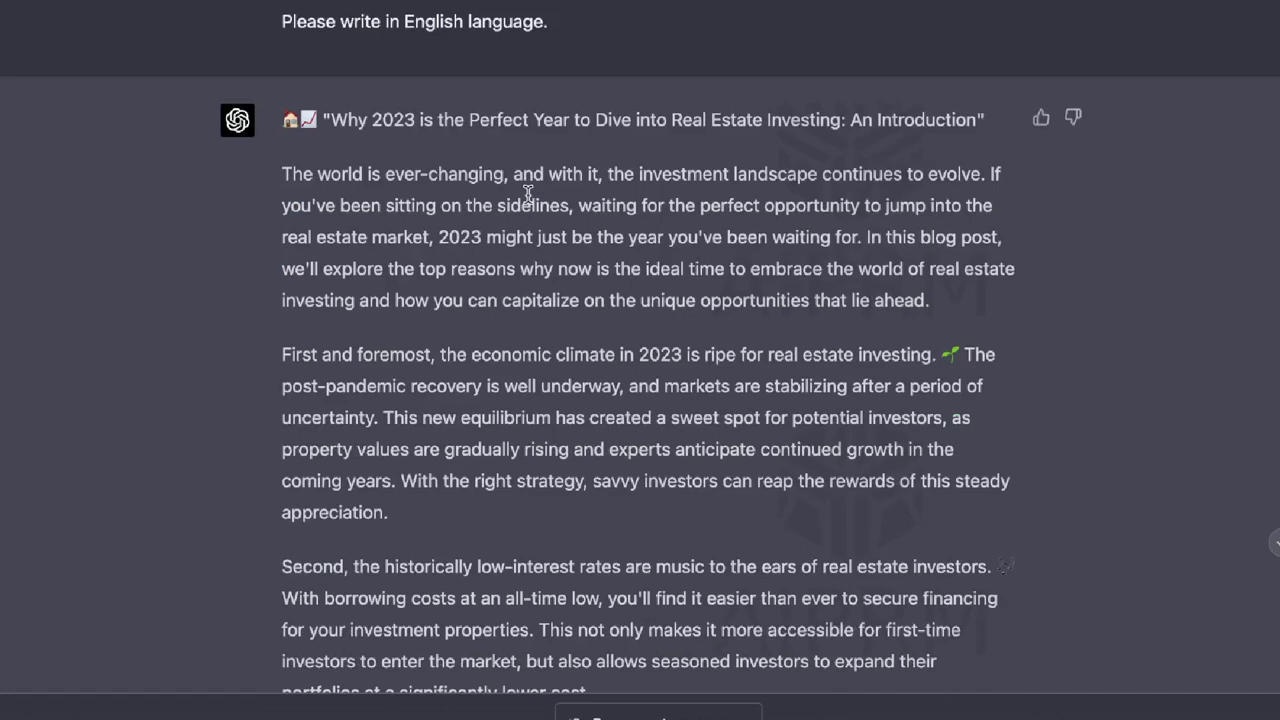
- Scroll the GPT-4 chat to the 300-word 2023 real estate investor blog introduction
{"action": "scroll", "coordinate": [528, 193], "scroll_direction": "up", "scroll_amount": 1}
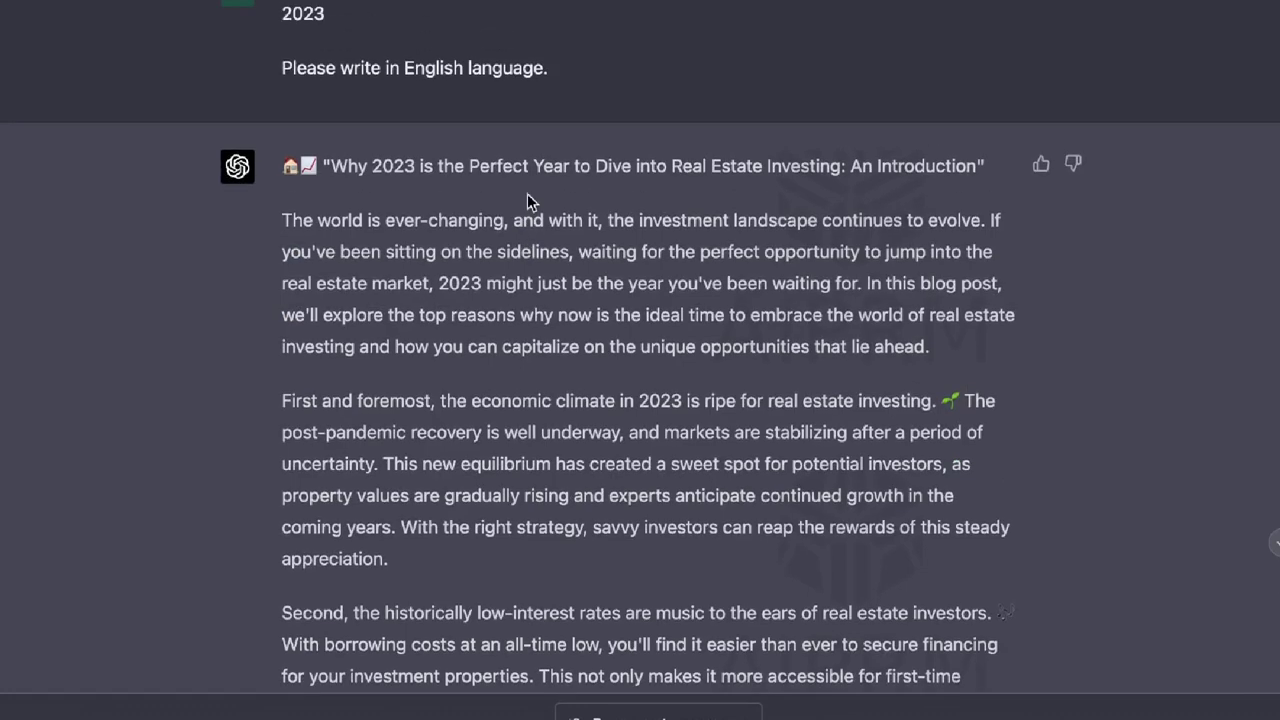
{"action": "scroll", "coordinate": [527, 195], "scroll_direction": "up", "scroll_amount": 1}
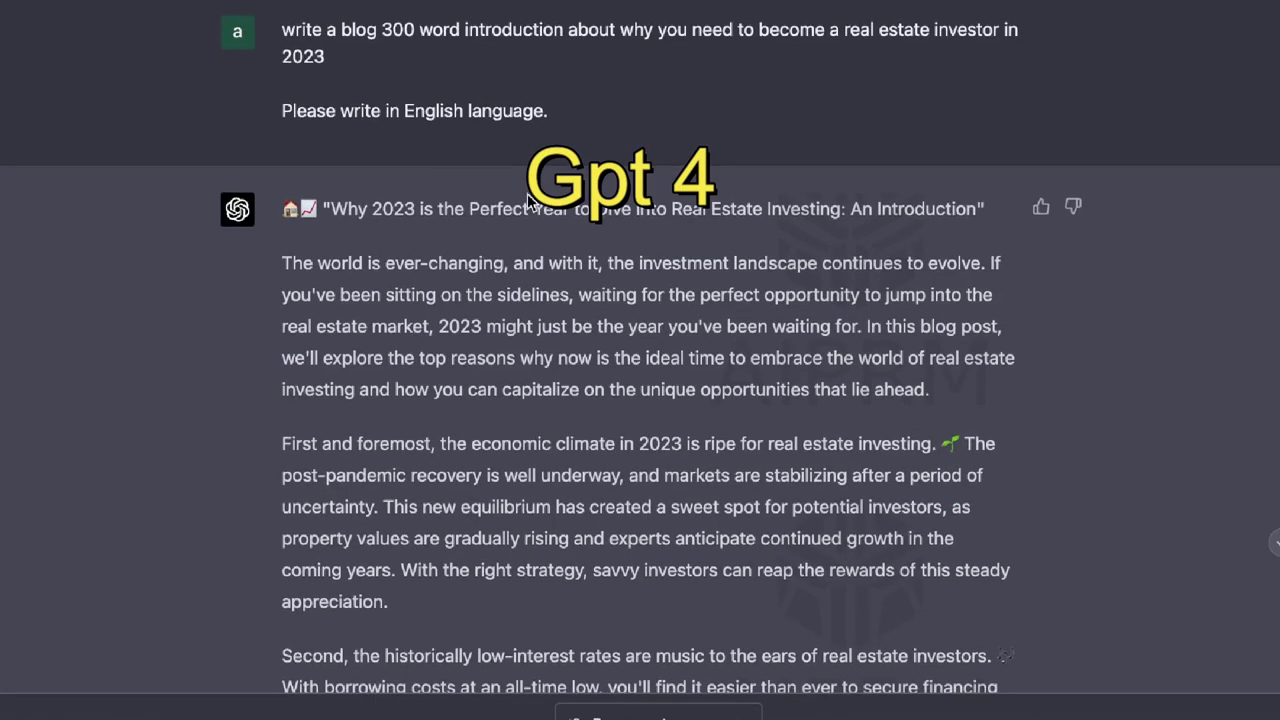
{"action": "scroll", "coordinate": [528, 200], "scroll_direction": "down", "scroll_amount": 1}
- Select the real estate blog prompt in the GPT-4 chat
{"action": "scroll", "coordinate": [528, 200], "scroll_direction": "up", "scroll_amount": 6}
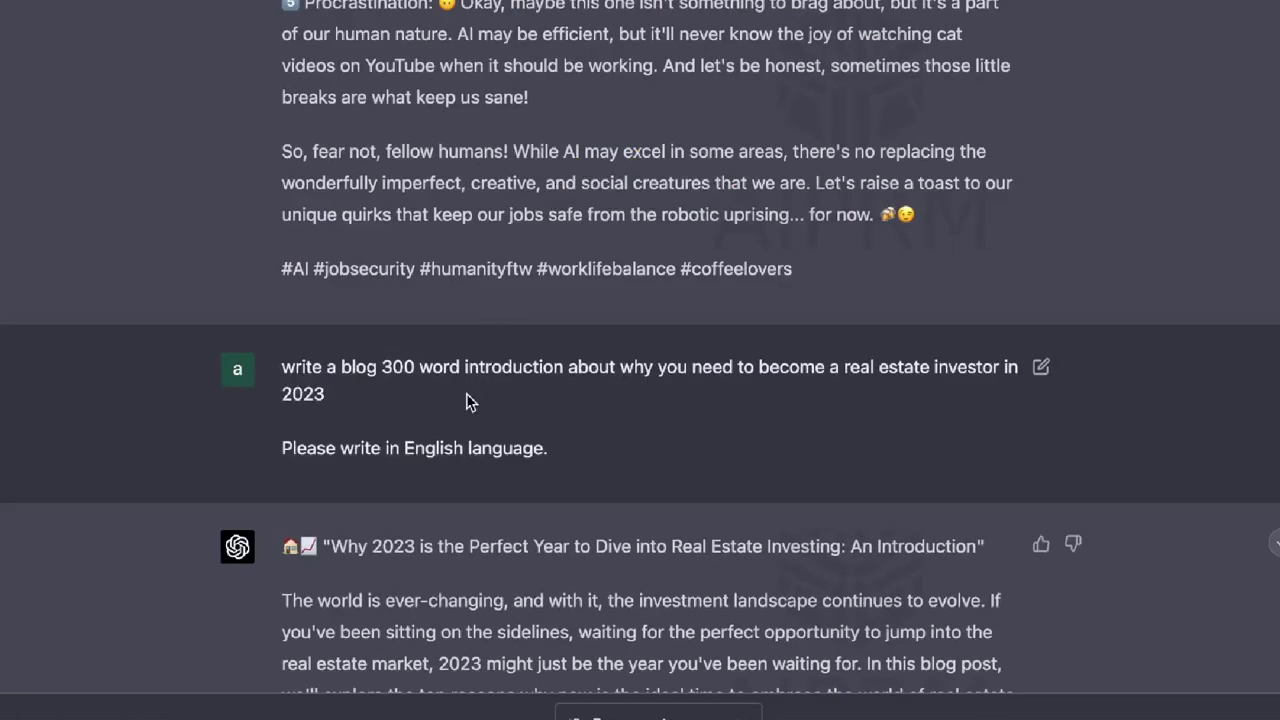
{"action": "scroll", "coordinate": [466, 393], "scroll_direction": "down", "scroll_amount": 5}
{"action": "scroll", "coordinate": [365, 308], "scroll_direction": "up", "scroll_amount": 3}
{"action": "left_click_drag", "start_coordinate": [345, 278], "coordinate": [271, 249]}
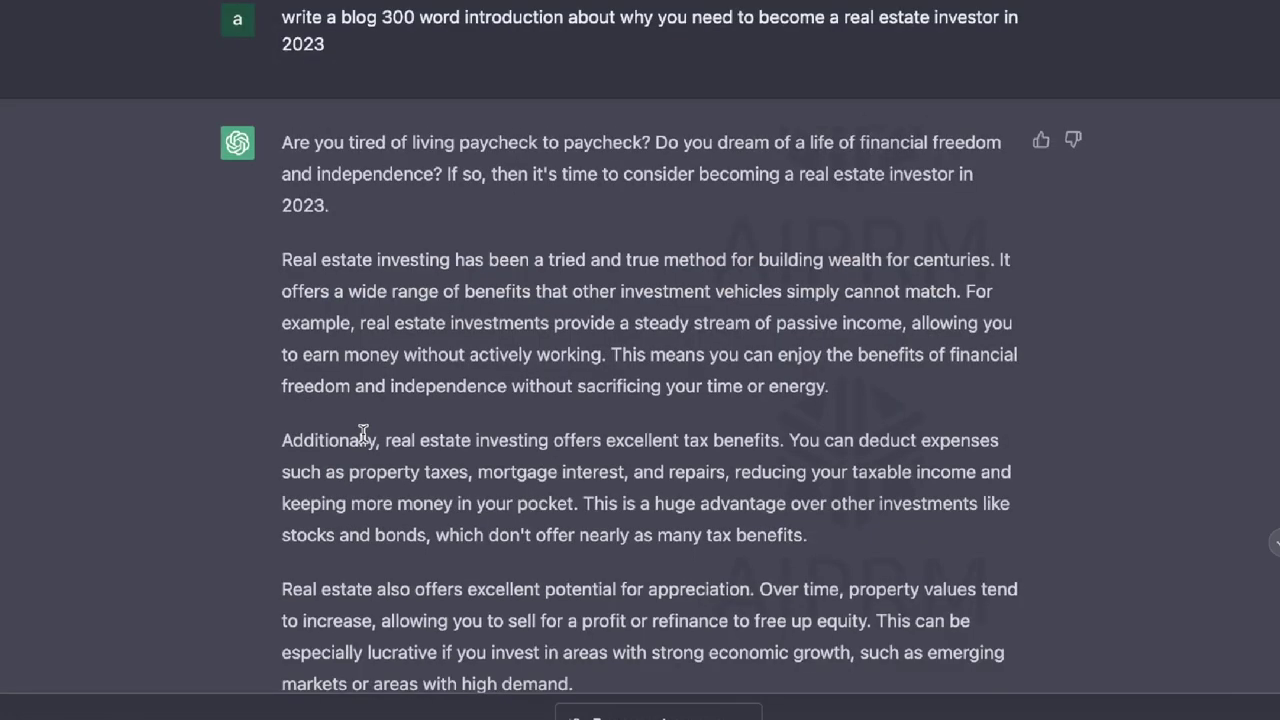
- Select the reply from 'Real estate investing has been…' through the last paragraph
{"action": "scroll", "coordinate": [363, 435], "scroll_direction": "down", "scroll_amount": 2}
{"action": "scroll", "coordinate": [363, 435], "scroll_direction": "down", "scroll_amount": 2}
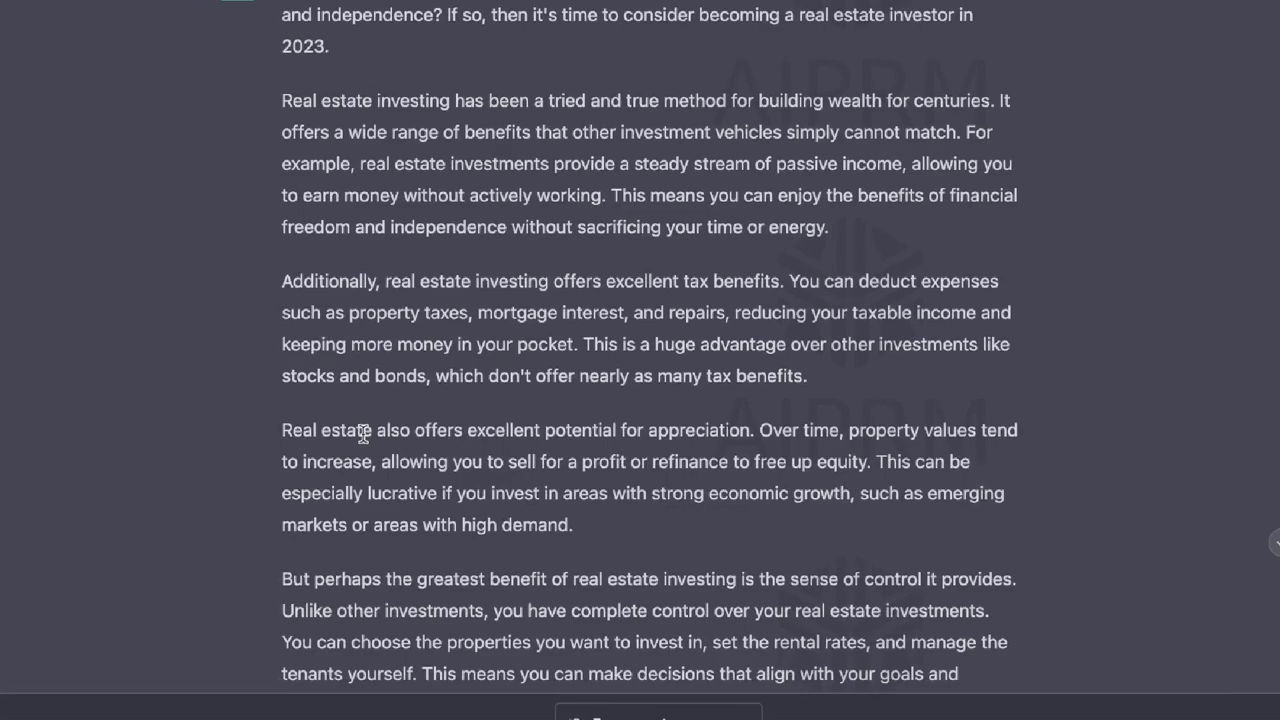
{"action": "scroll", "coordinate": [363, 435], "scroll_direction": "down", "scroll_amount": 4}
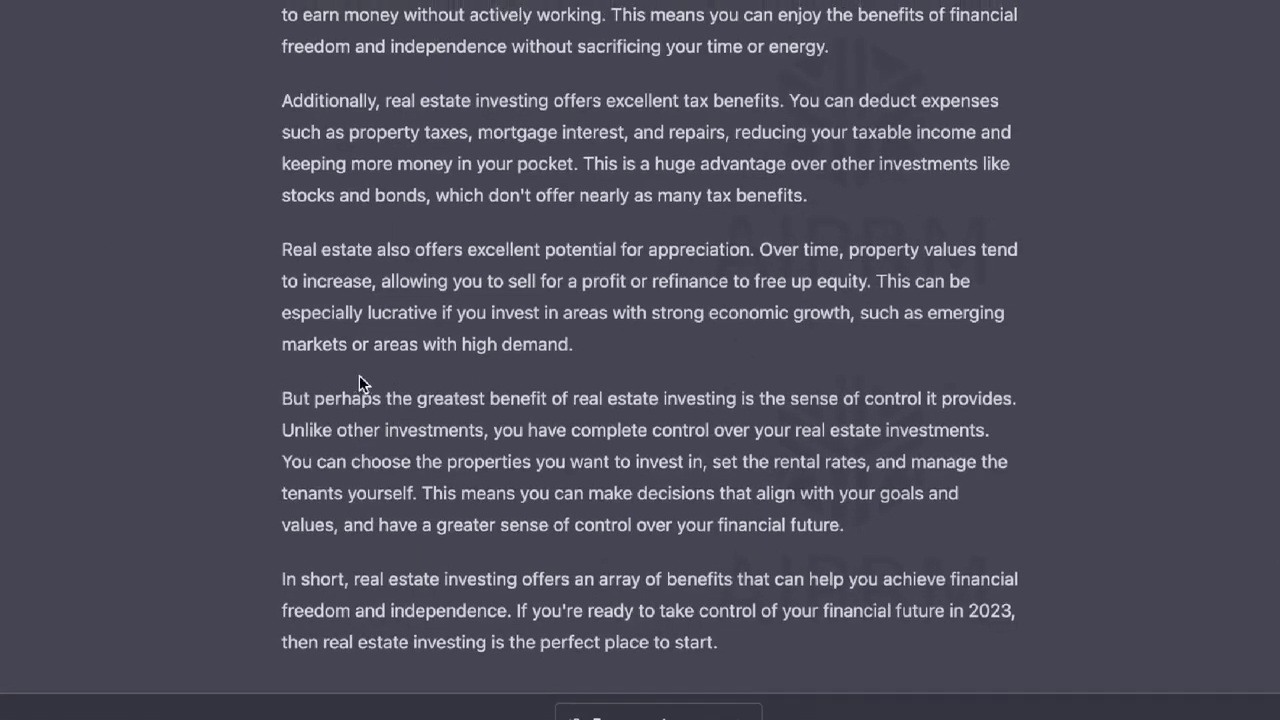
{"action": "scroll", "coordinate": [359, 380], "scroll_direction": "up", "scroll_amount": 7}
{"action": "scroll", "coordinate": [359, 380], "scroll_direction": "down", "scroll_amount": 2}
{"action": "scroll", "coordinate": [360, 378], "scroll_direction": "down", "scroll_amount": 8}
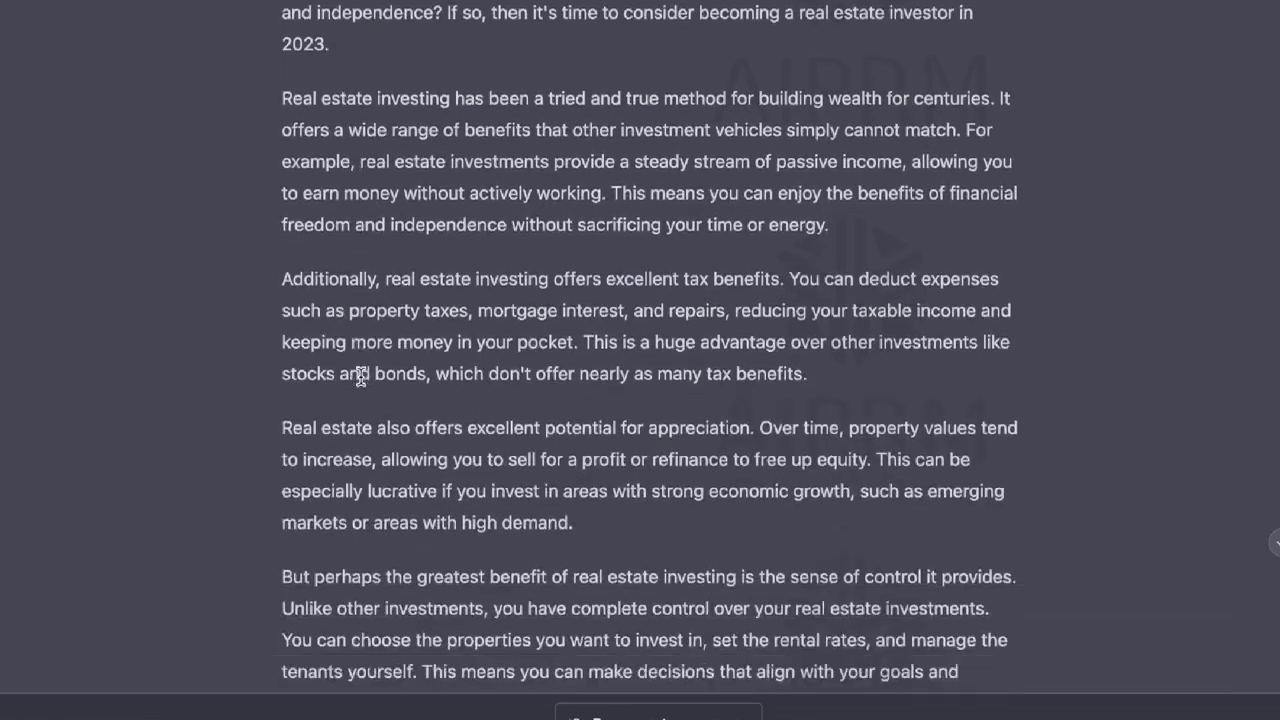
{"action": "left_click_drag", "start_coordinate": [855, 592], "coordinate": [277, 153]}
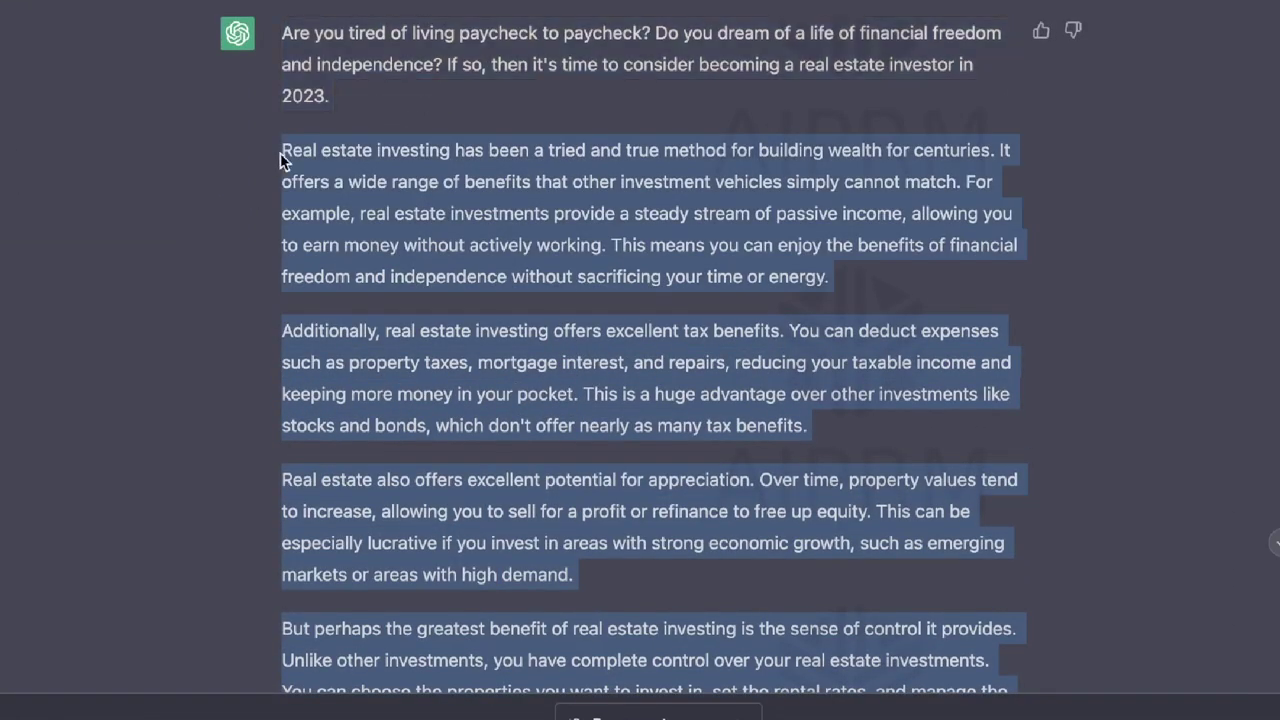
{"action": "scroll", "coordinate": [280, 153], "scroll_direction": "up", "scroll_amount": 7}
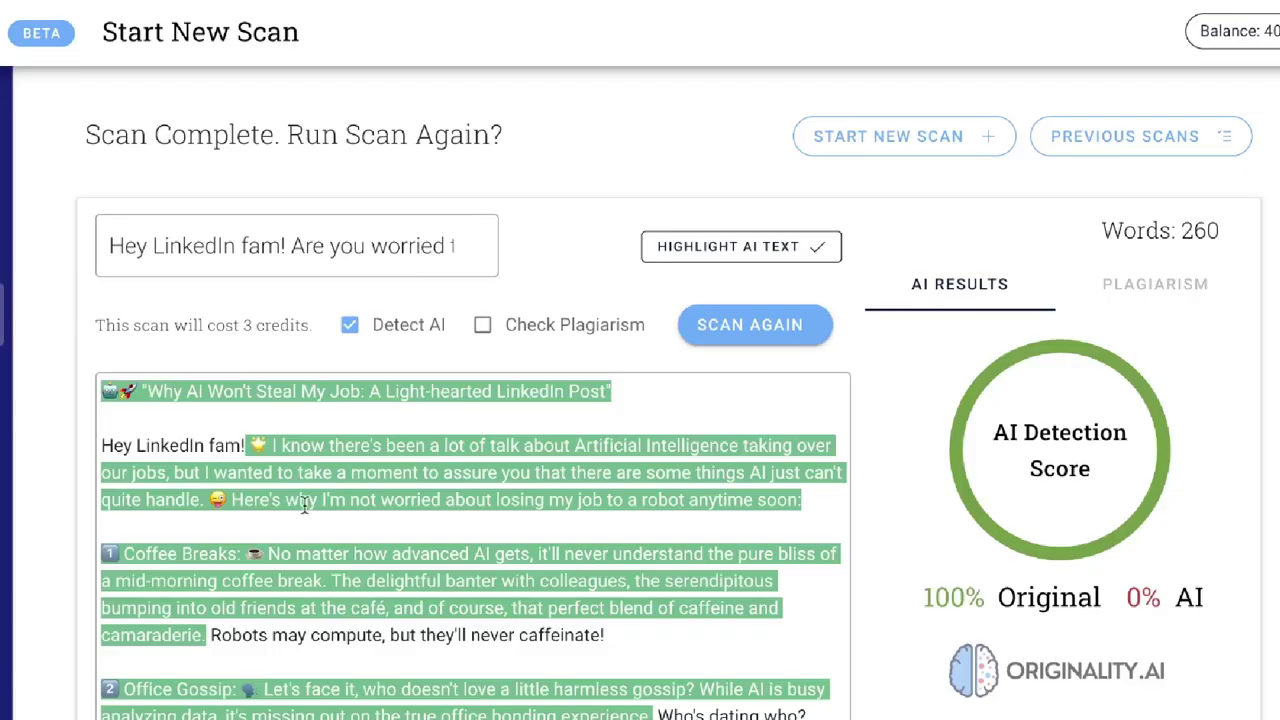
- Check the 237-word real estate text's 100% AI result, then clear the text box
{"action": "scroll", "coordinate": [341, 630], "scroll_direction": "down", "scroll_amount": 1}
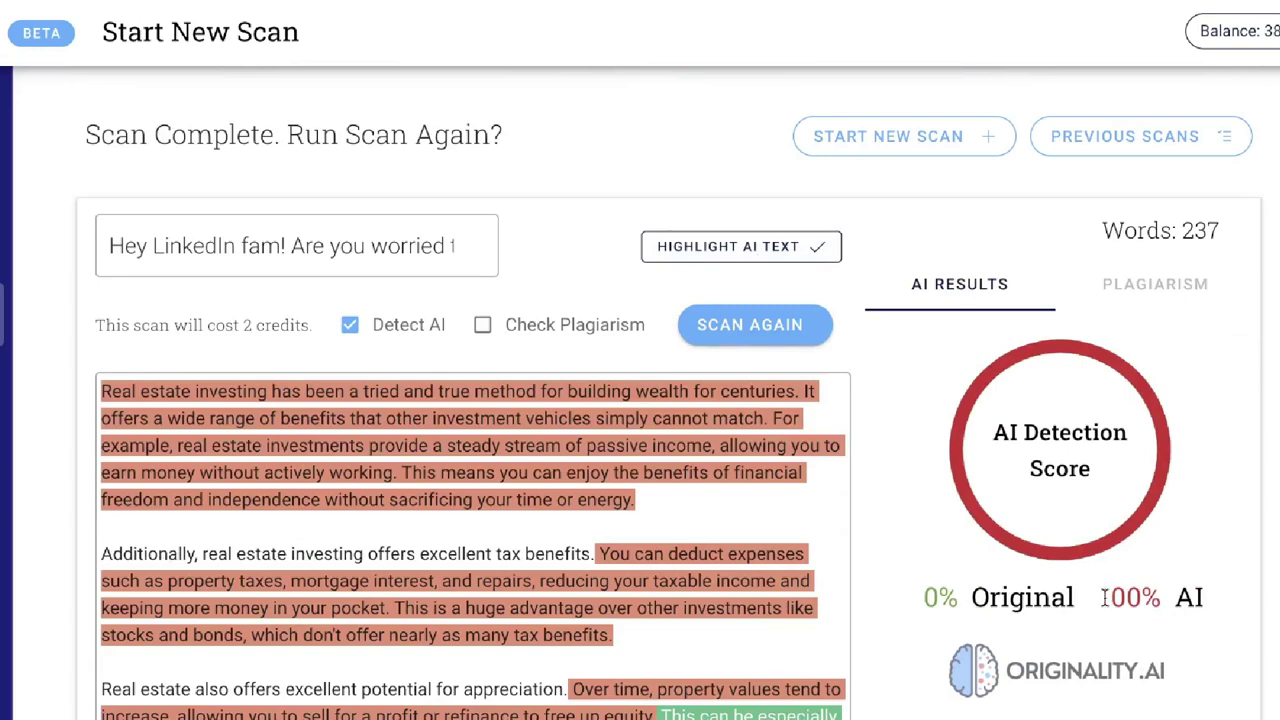
{"action": "left_click", "coordinate": [576, 486]}
{"action": "key", "text": "ctrl+a"}
{"action": "scroll", "coordinate": [349, 590], "scroll_direction": "down", "scroll_amount": 2}
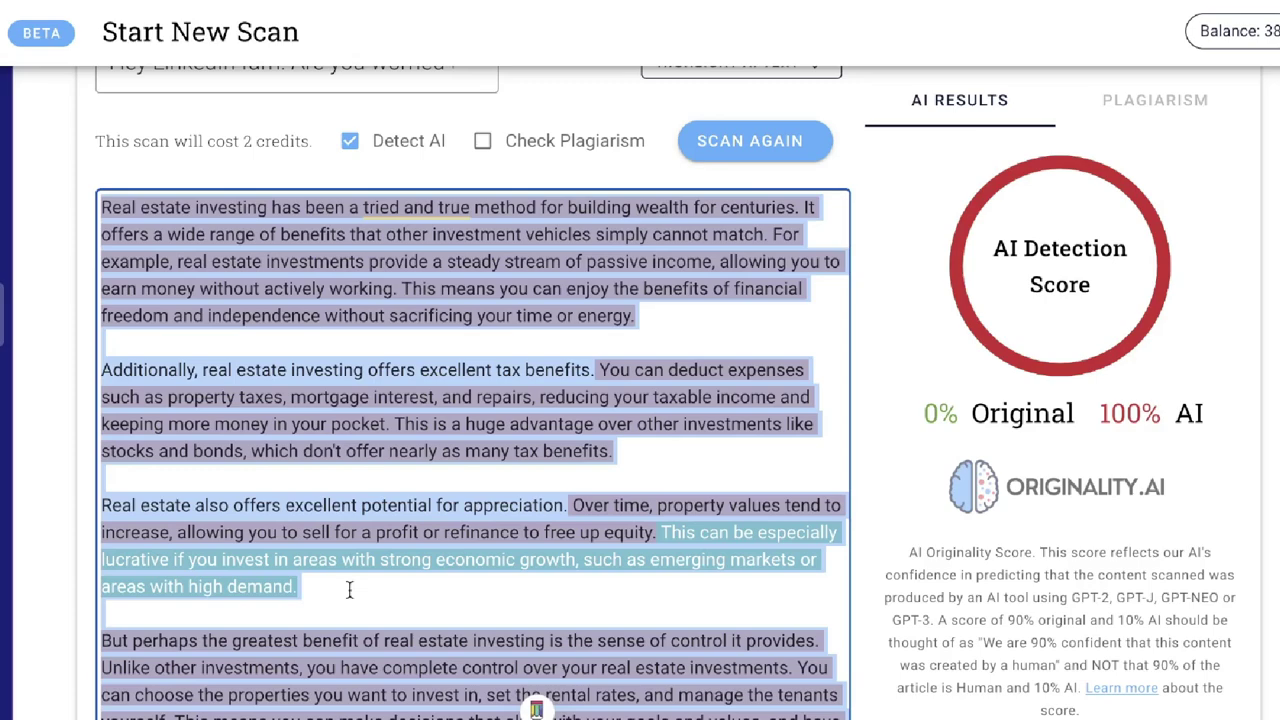
{"action": "key", "text": "BackSpace"}
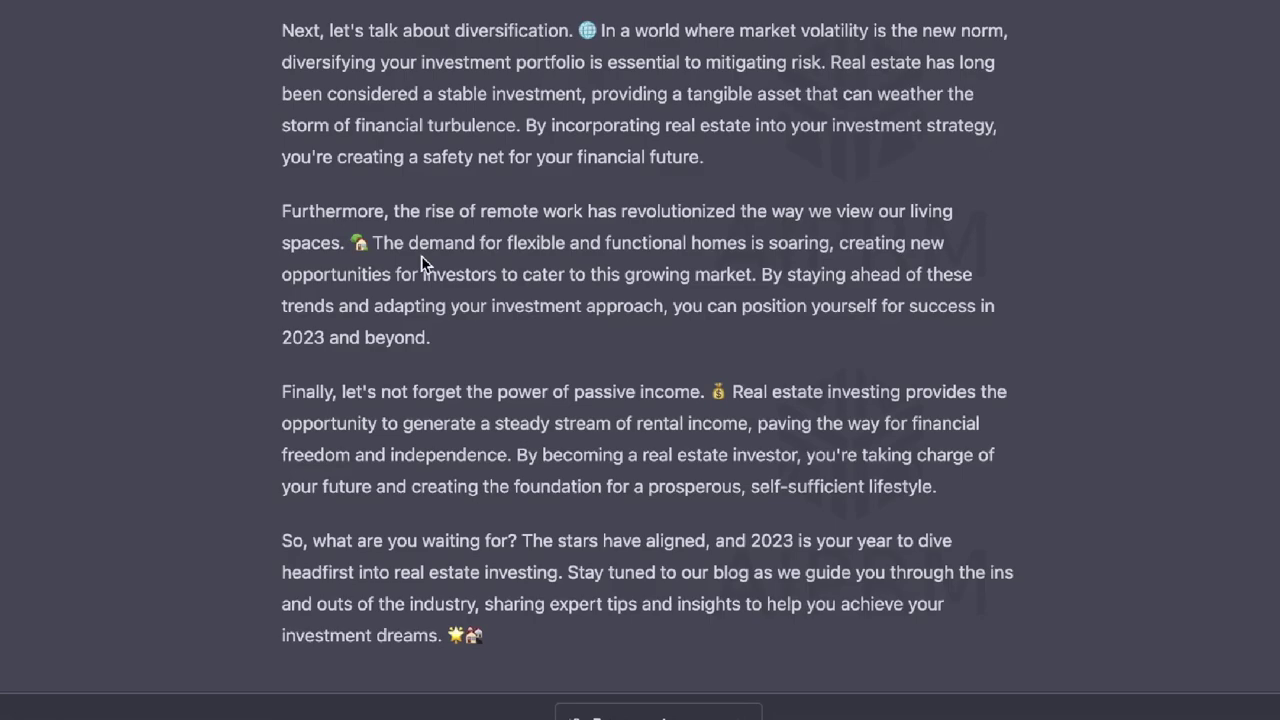
- Select the real estate article from 'First and foremost' through 'lifestyle.'
{"action": "scroll", "coordinate": [421, 257], "scroll_direction": "up", "scroll_amount": 5}
{"action": "scroll", "coordinate": [421, 257], "scroll_direction": "up", "scroll_amount": 3}
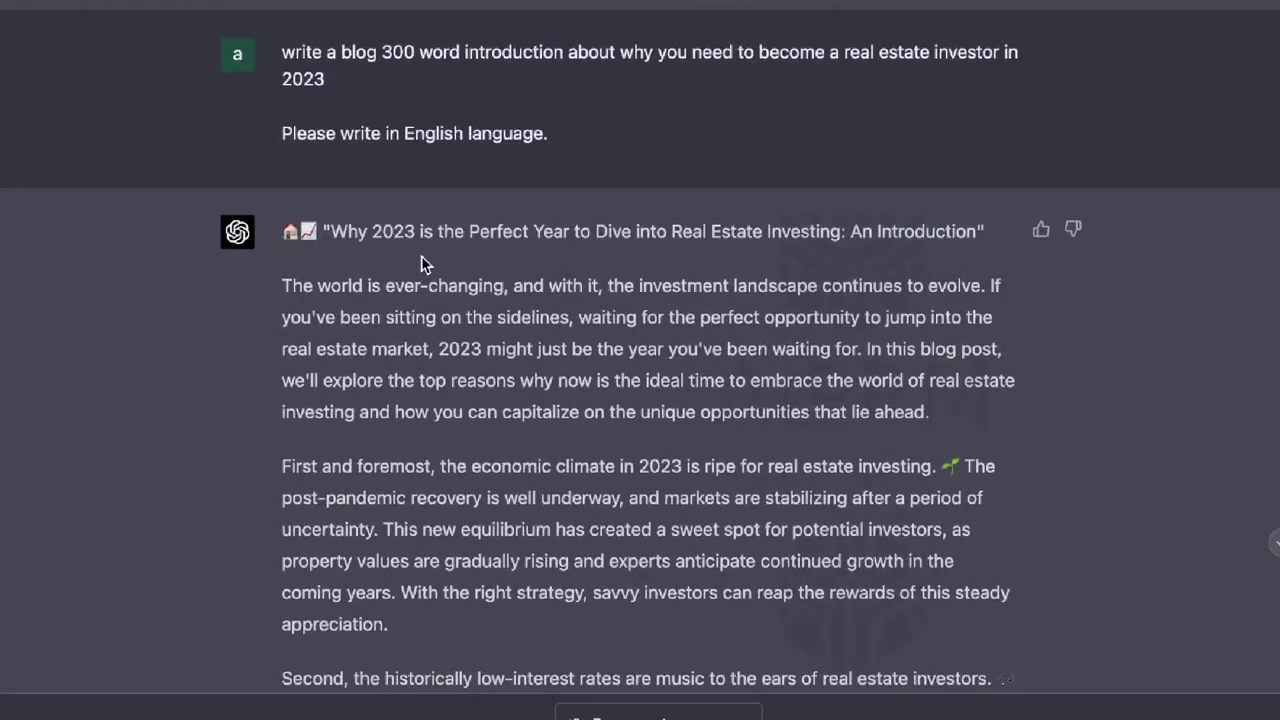
{"action": "scroll", "coordinate": [421, 257], "scroll_direction": "down", "scroll_amount": 4}
{"action": "left_click_drag", "start_coordinate": [279, 103], "coordinate": [631, 519]}
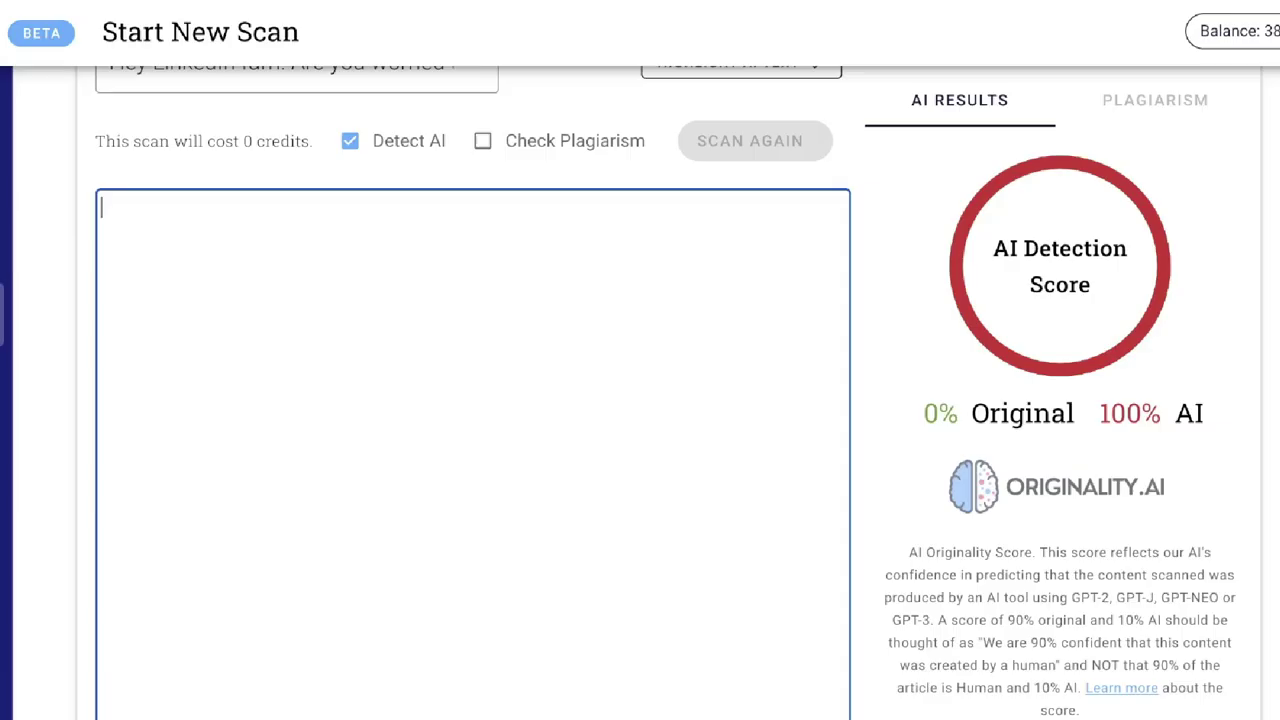
- Paste the real estate article and rescan it: 250 words, 100% Original, 0% AI
{"action": "key", "text": "ctrl+v"}
{"action": "scroll", "coordinate": [726, 180], "scroll_direction": "up", "scroll_amount": 1}
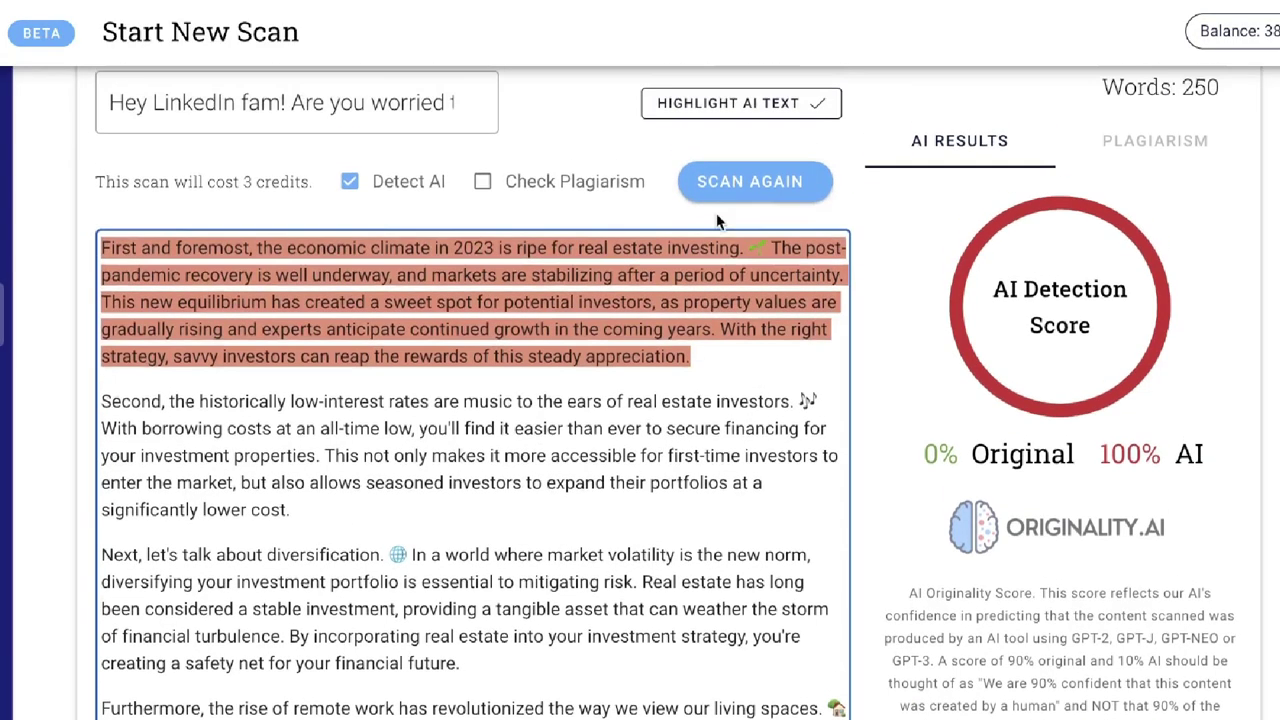
{"action": "left_click", "coordinate": [726, 180]}
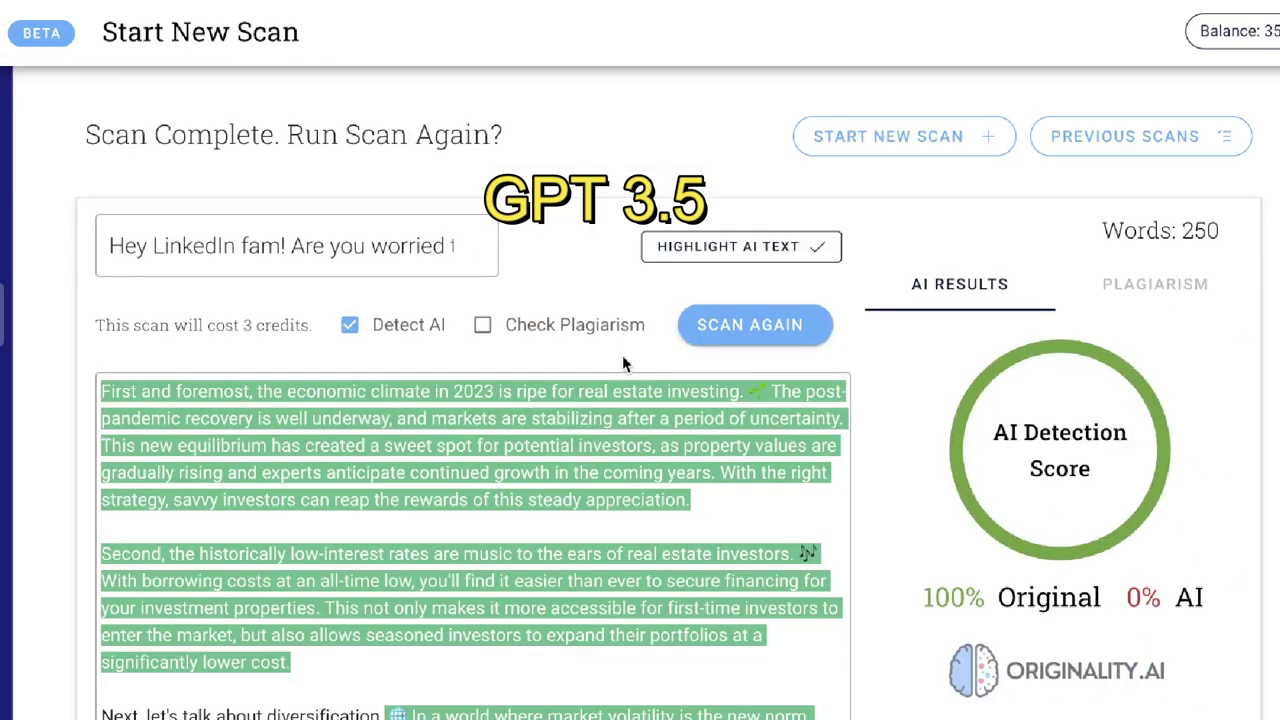
{"action": "scroll", "coordinate": [622, 363], "scroll_direction": "down", "scroll_amount": 2}
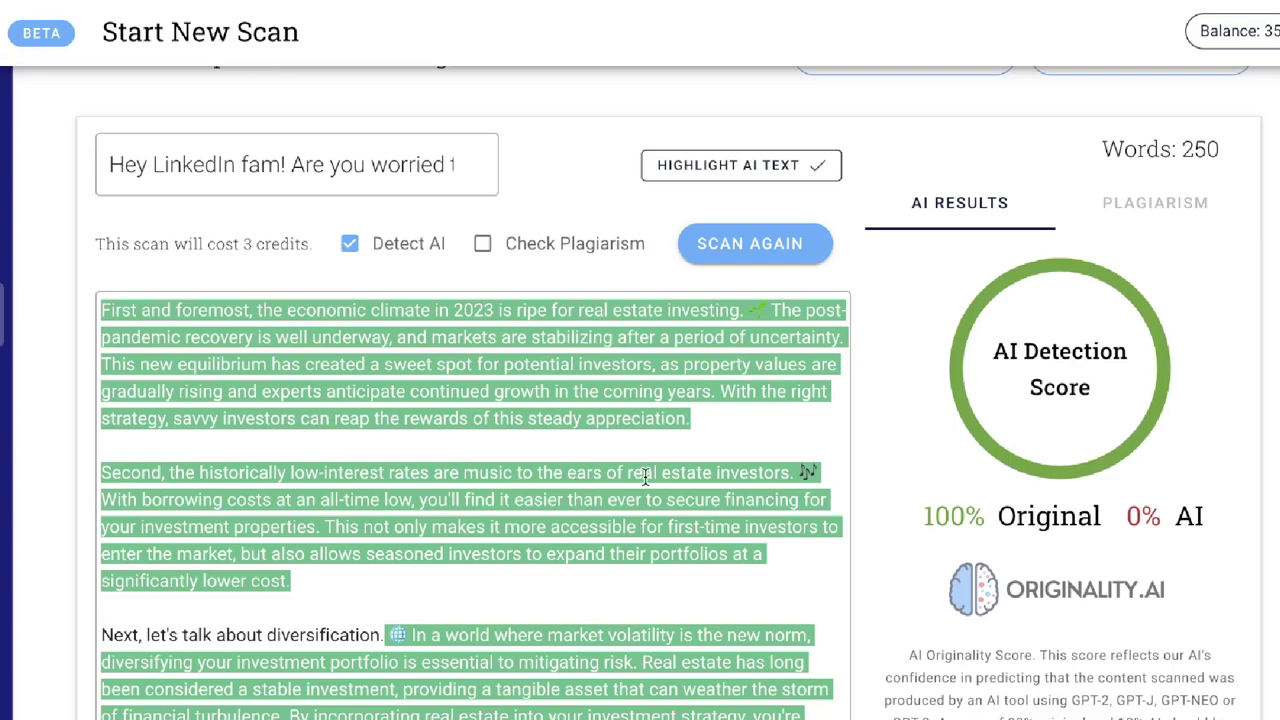
{"action": "scroll", "coordinate": [645, 477], "scroll_direction": "down", "scroll_amount": 1}
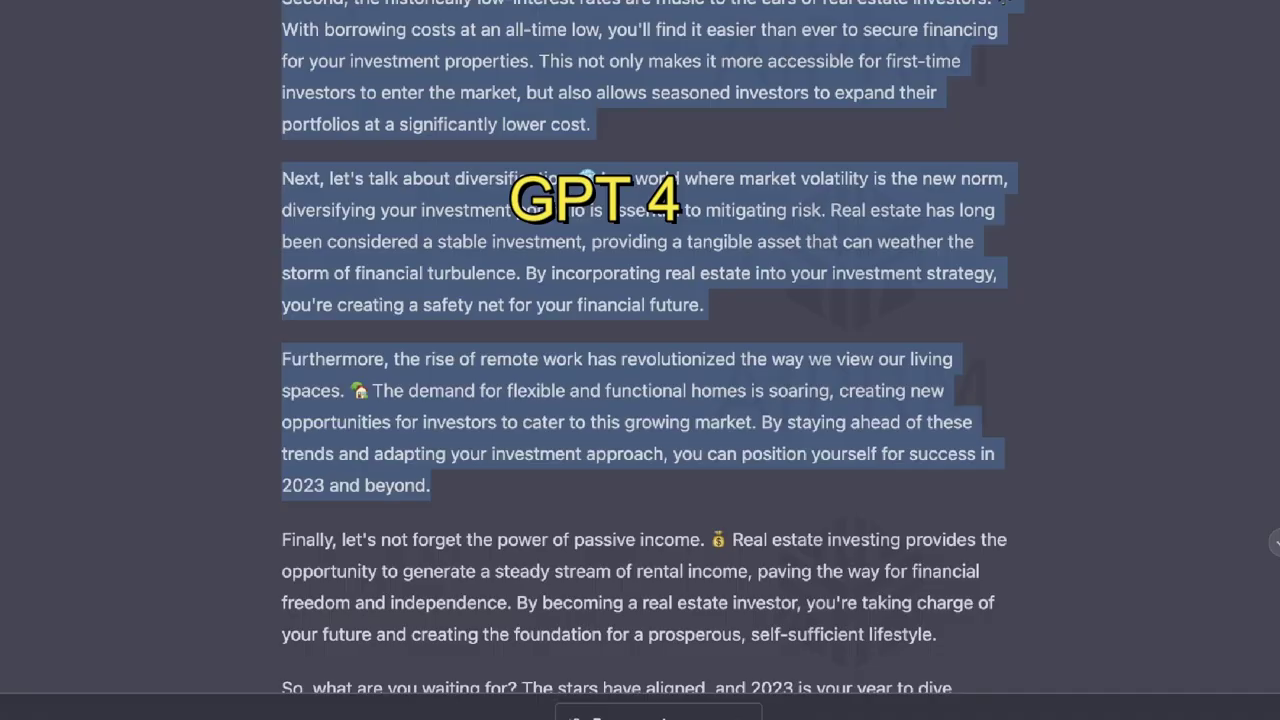
- Select the sarcastic entrepreneur reply from 'First, forget' through its last paragraph
{"action": "scroll", "coordinate": [641, 240], "scroll_direction": "down", "scroll_amount": 2}
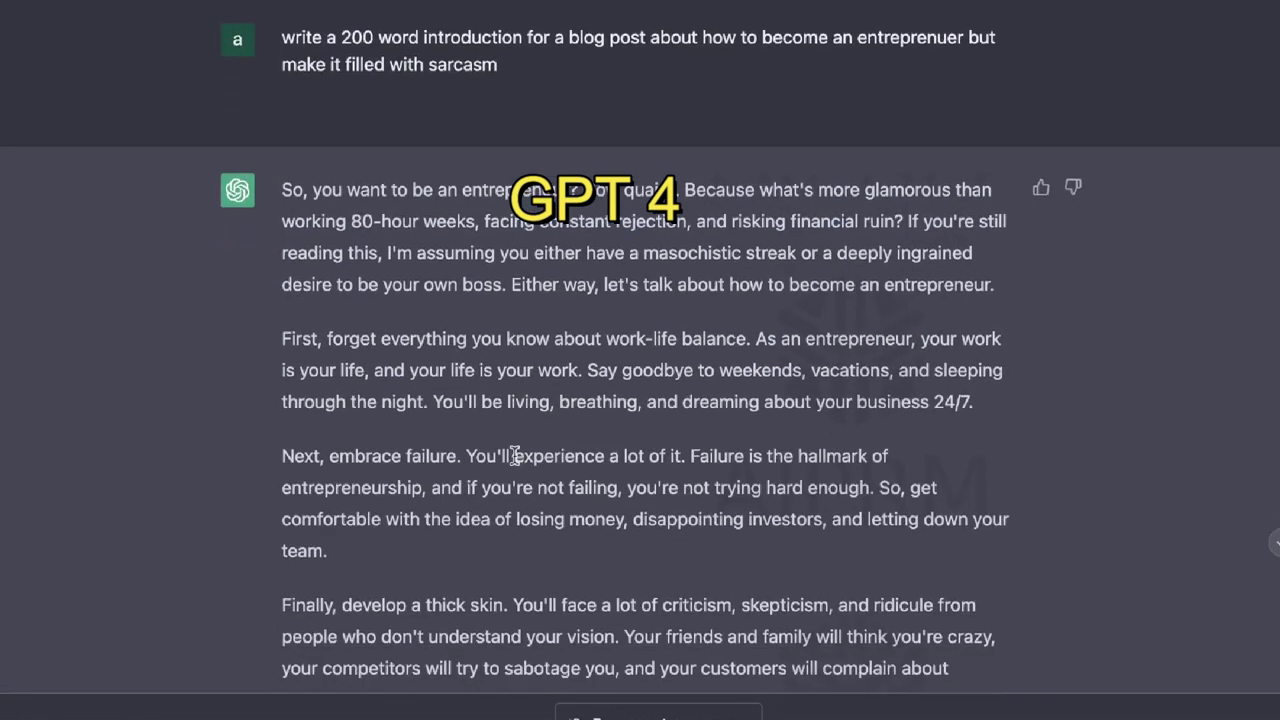
{"action": "scroll", "coordinate": [513, 463], "scroll_direction": "down", "scroll_amount": 1}
{"action": "scroll", "coordinate": [513, 463], "scroll_direction": "down", "scroll_amount": 1}
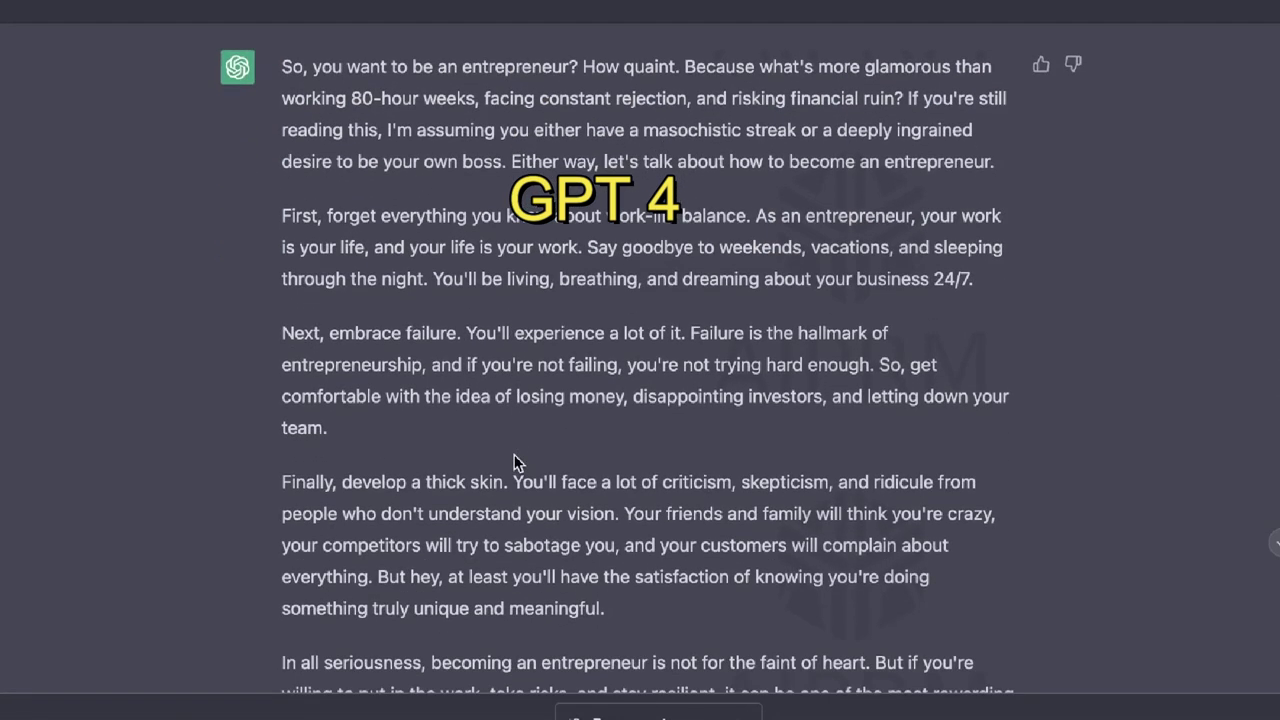
{"action": "scroll", "coordinate": [513, 463], "scroll_direction": "down", "scroll_amount": 1}
{"action": "scroll", "coordinate": [619, 571], "scroll_direction": "down", "scroll_amount": 2}
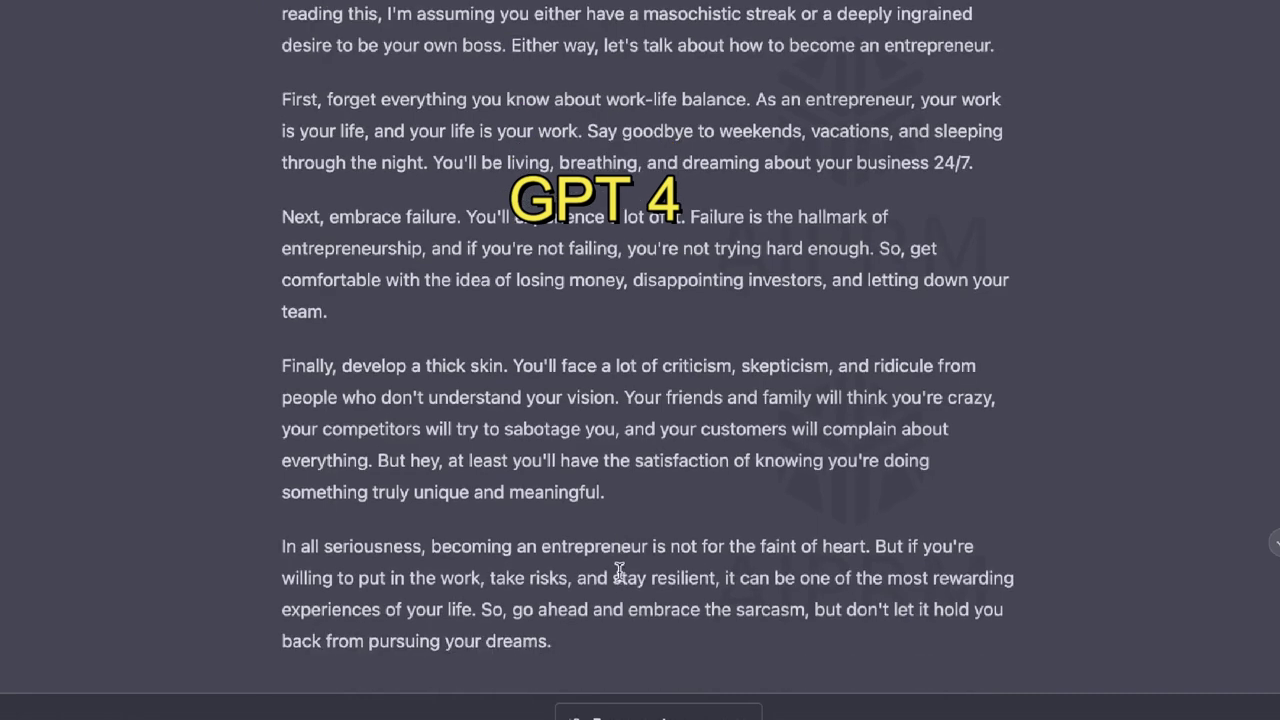
{"action": "left_click_drag", "start_coordinate": [634, 514], "coordinate": [268, 405]}
{"action": "key", "text": "ctrl+c"}
{"action": "scroll", "coordinate": [331, 420], "scroll_direction": "up", "scroll_amount": 3}
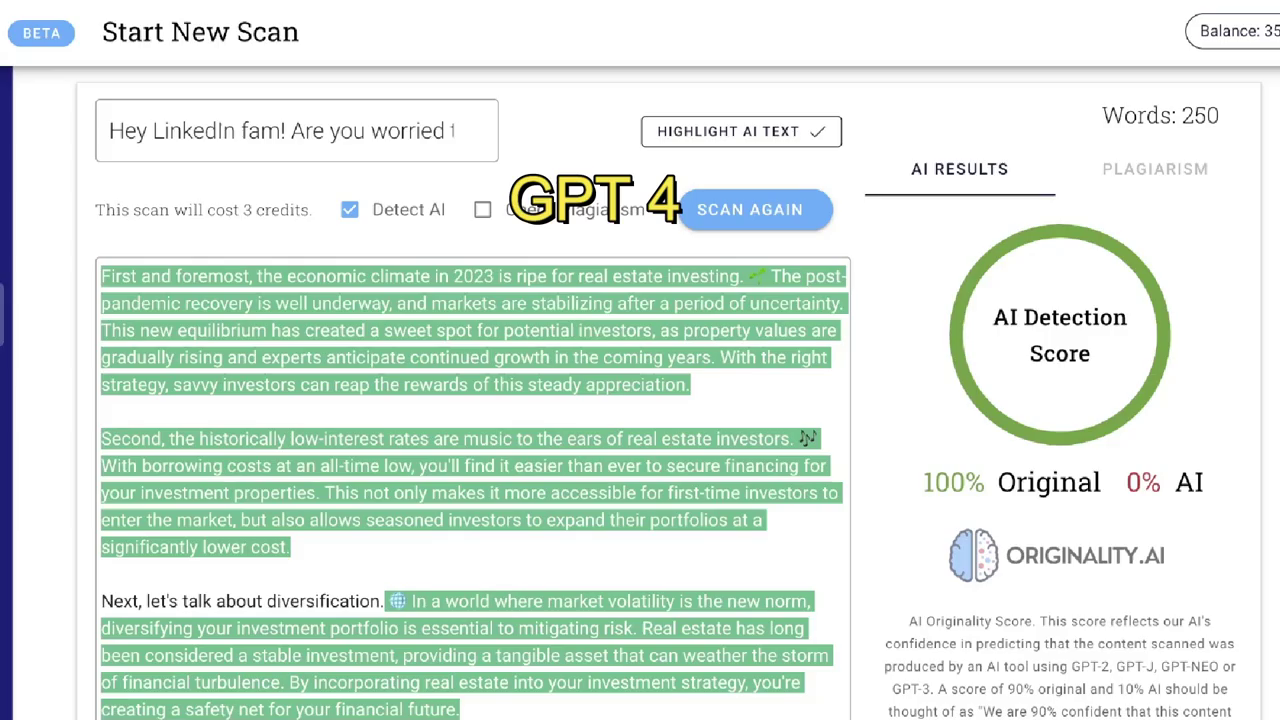
- Delete the old real estate article from the Originality.AI scan box
{"action": "left_click", "coordinate": [737, 322]}
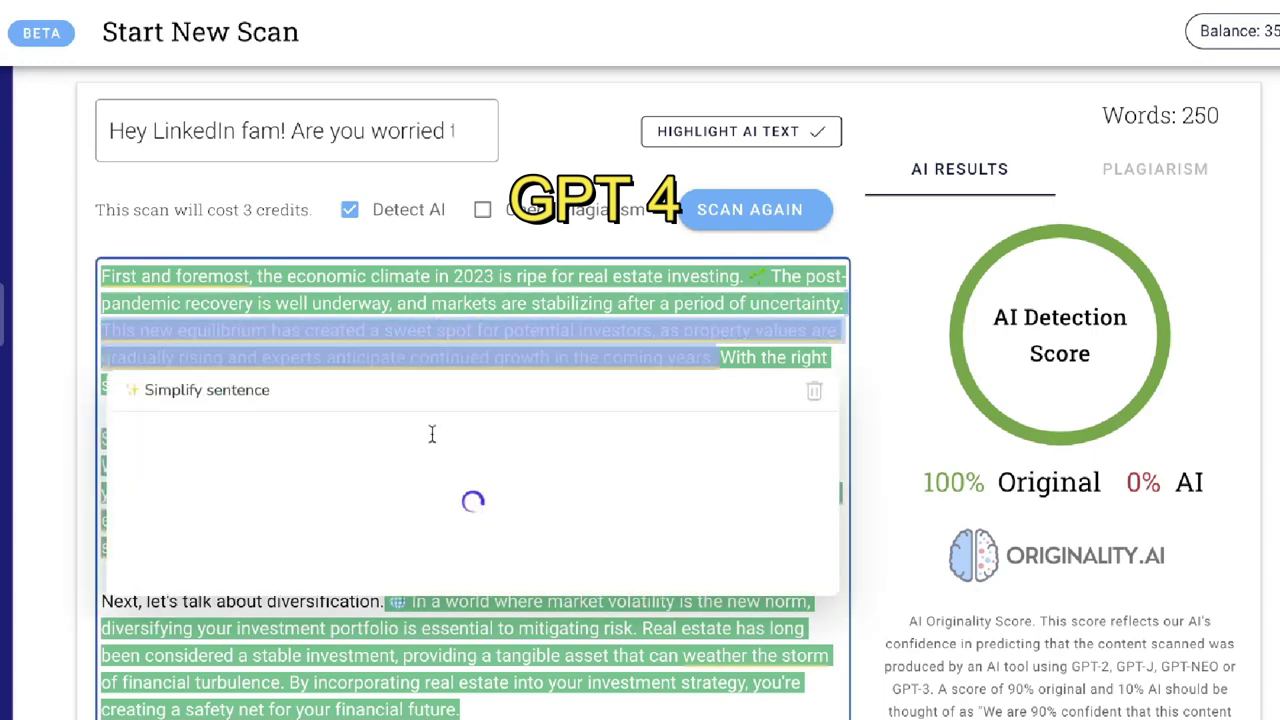
{"action": "scroll", "coordinate": [738, 685], "scroll_direction": "down", "scroll_amount": 2}
{"action": "left_click_drag", "start_coordinate": [739, 685], "coordinate": [107, 133]}
{"action": "key", "text": "BackSpace"}
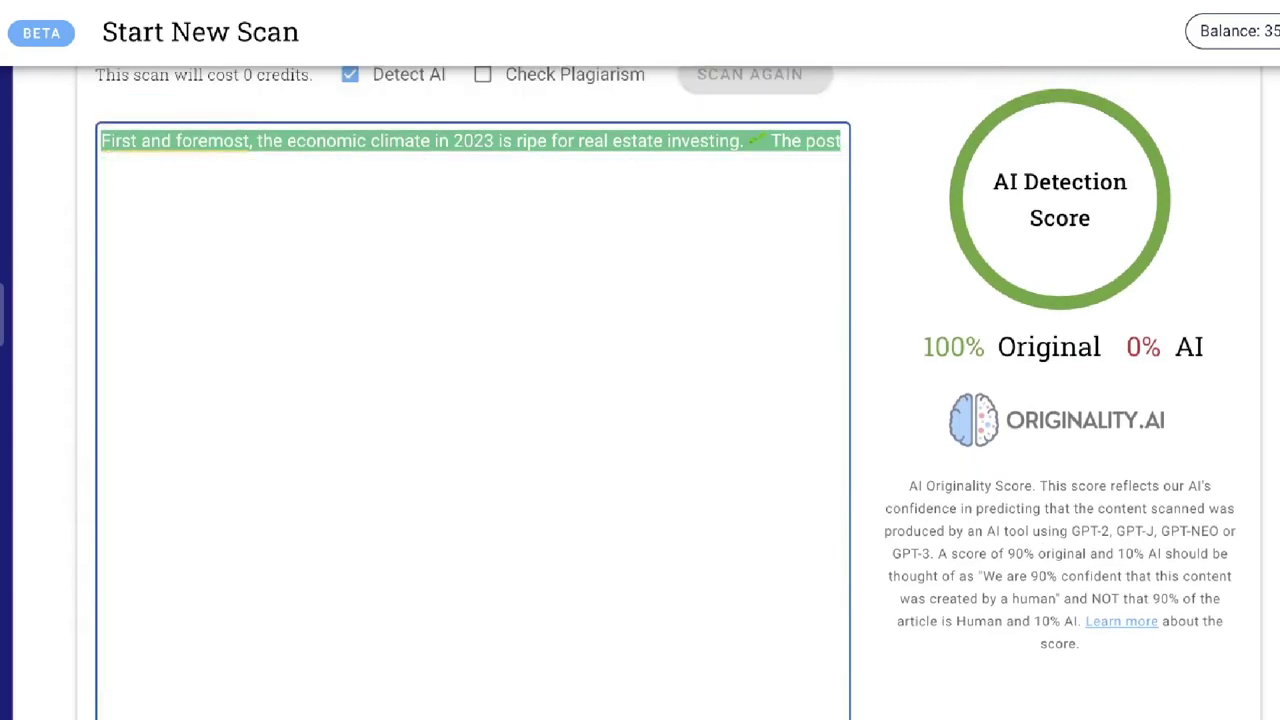
- Paste and scan the sarcastic entrepreneur excerpt (21% Original, 79% AI), then clear the box
{"action": "key", "text": "ctrl+a"}
{"action": "key", "text": "ctrl+v"}
{"action": "left_click", "coordinate": [762, 122]}
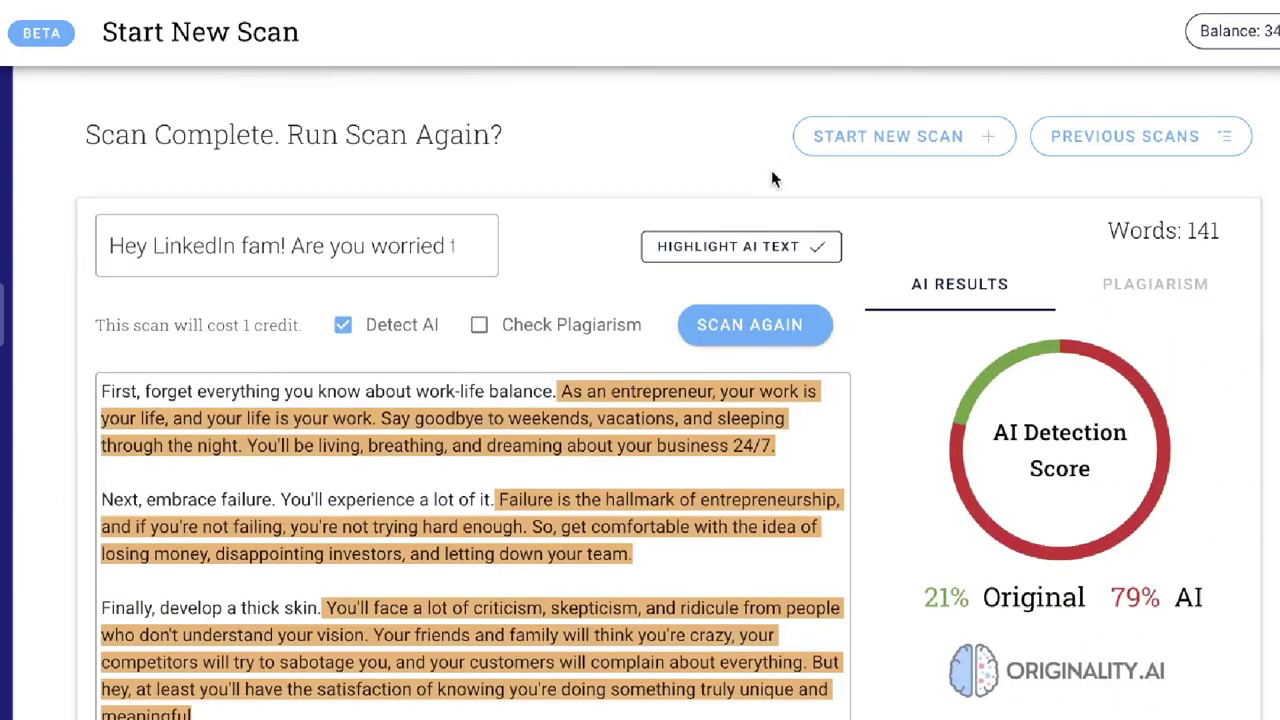
{"action": "left_click_drag", "start_coordinate": [330, 712], "coordinate": [142, 357]}
{"action": "key", "text": "BackSpace"}
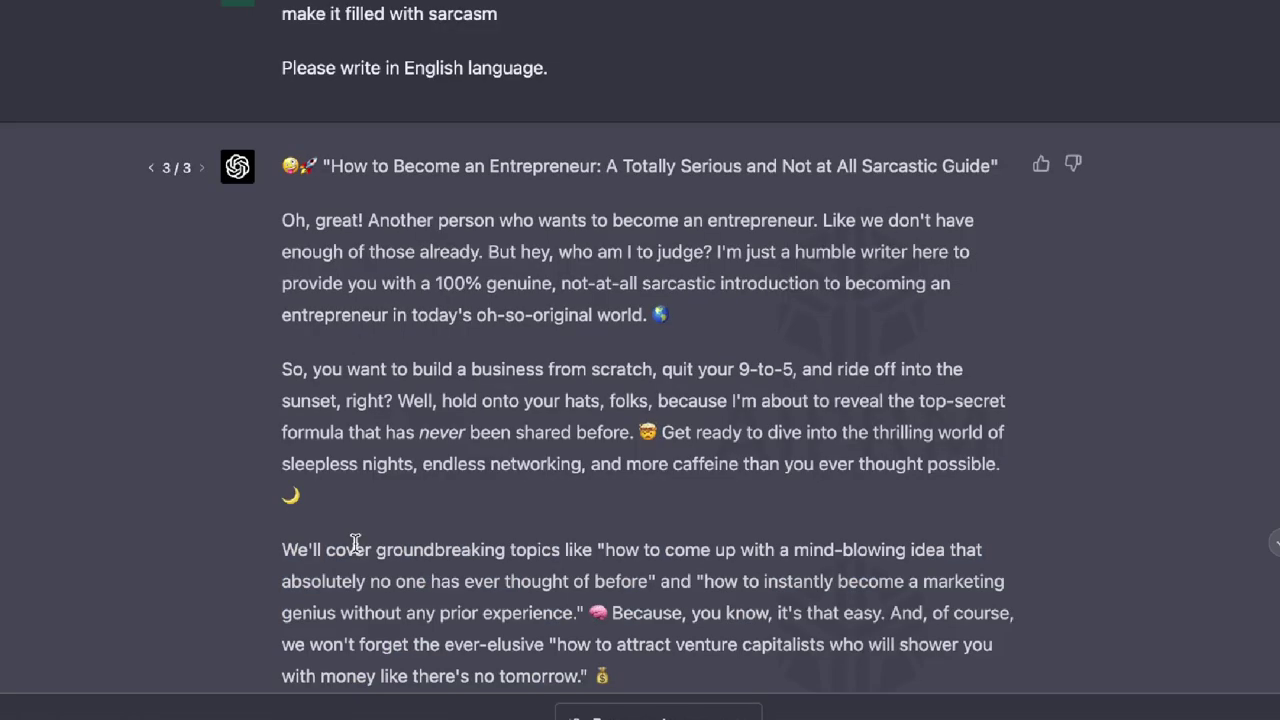
- Select the third response's sarcastic 'How to Become an Entrepreneur' guide text
{"action": "scroll", "coordinate": [355, 543], "scroll_direction": "down", "scroll_amount": 3}
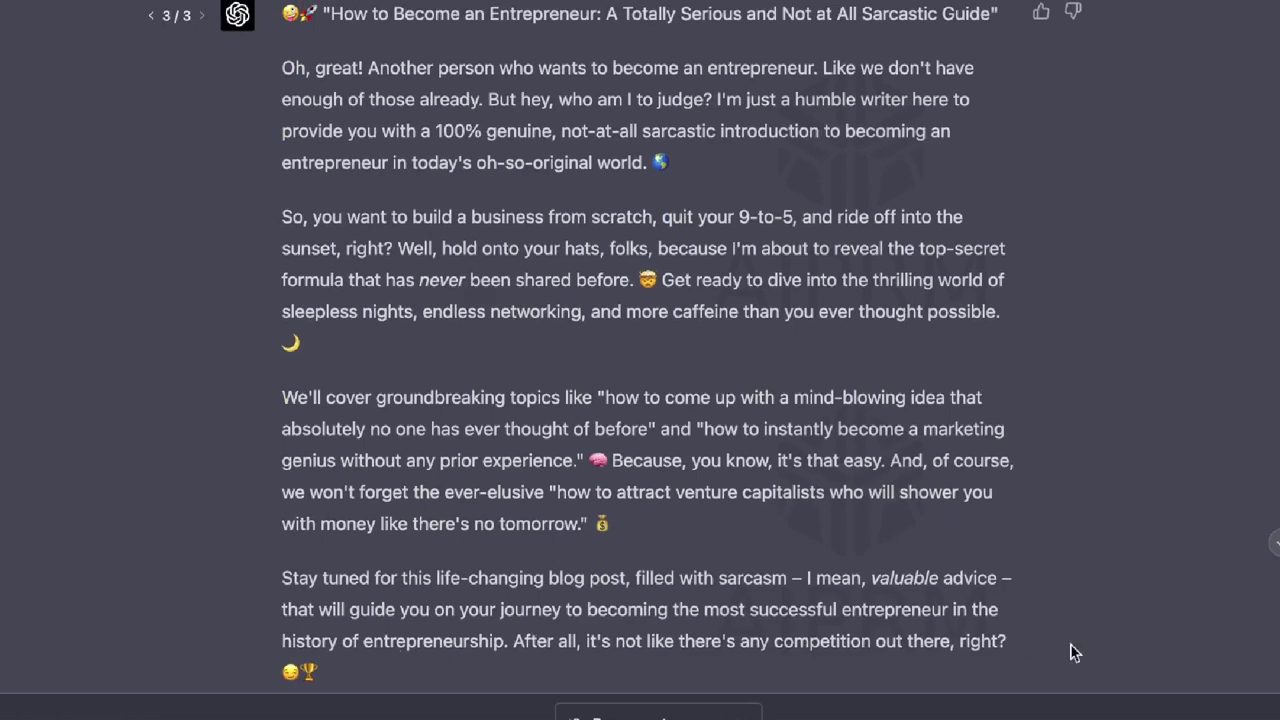
{"action": "left_click_drag", "start_coordinate": [1034, 645], "coordinate": [259, 410]}
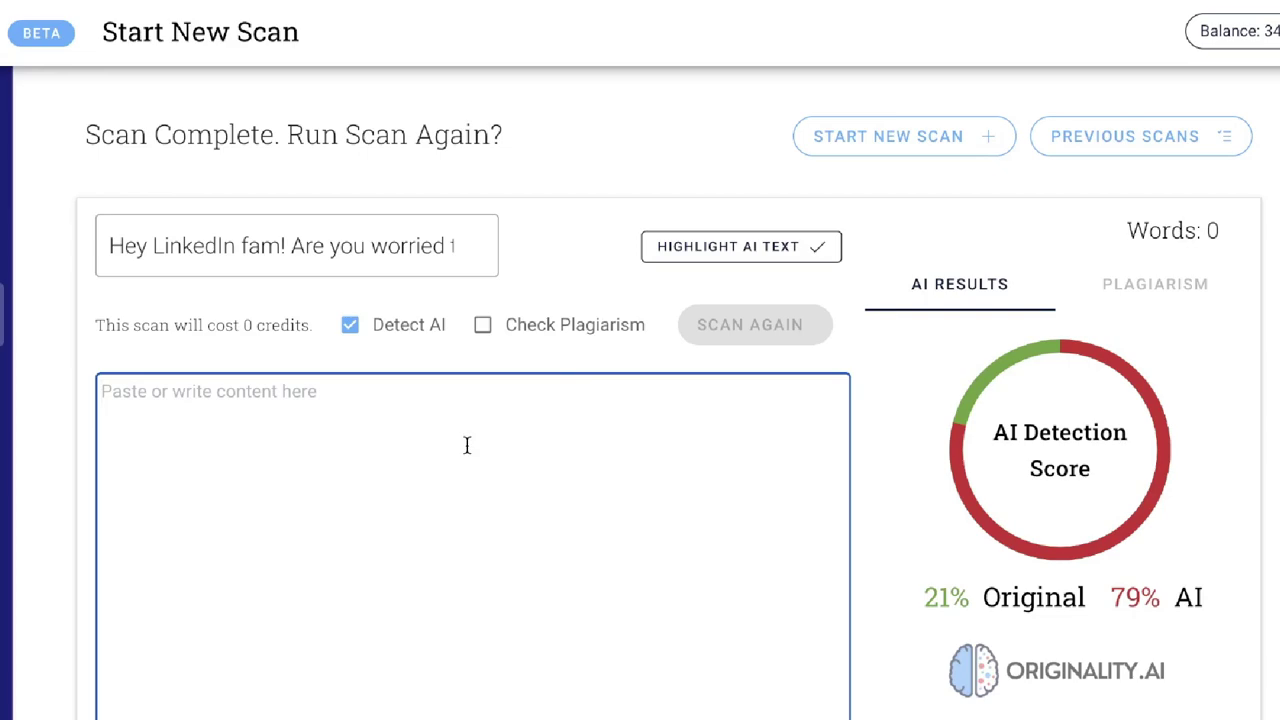
- Paste the sarcastic entrepreneur guide into the empty Originality.AI scan box
{"action": "left_click", "coordinate": [466, 443]}
{"action": "key", "text": "ctrl+v"}
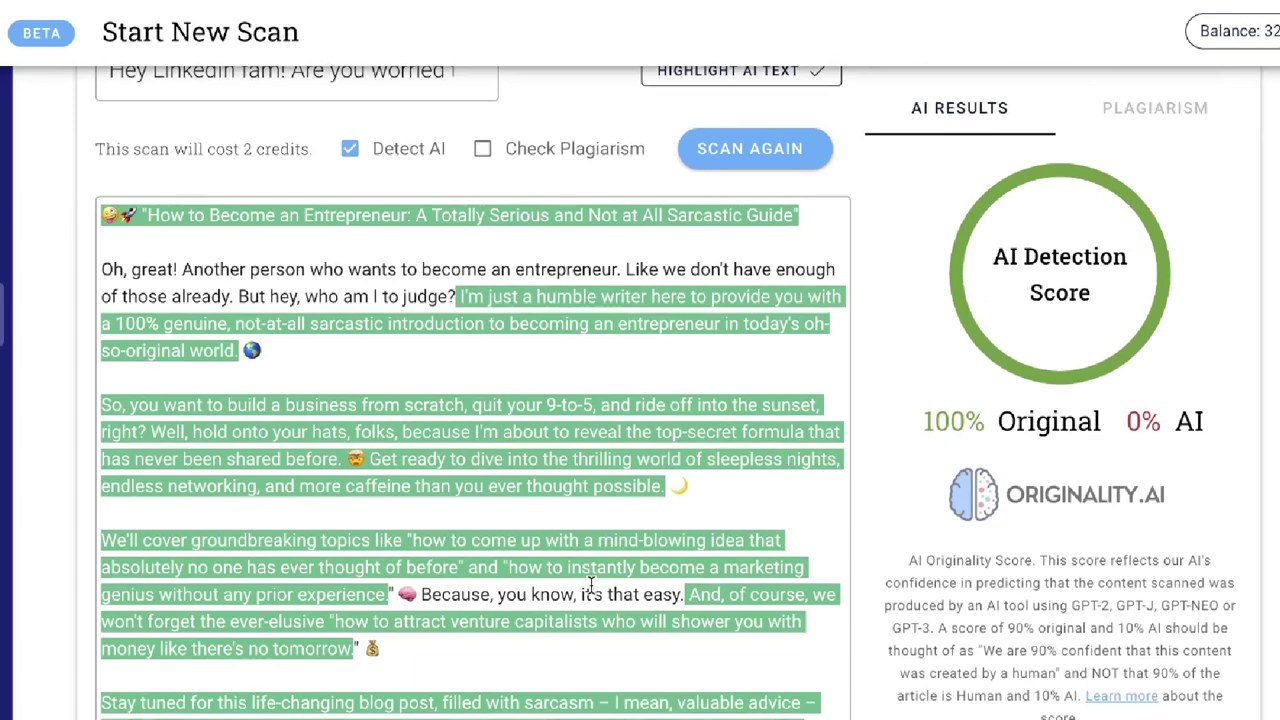
{"action": "scroll", "coordinate": [782, 549], "scroll_direction": "up", "scroll_amount": 1}
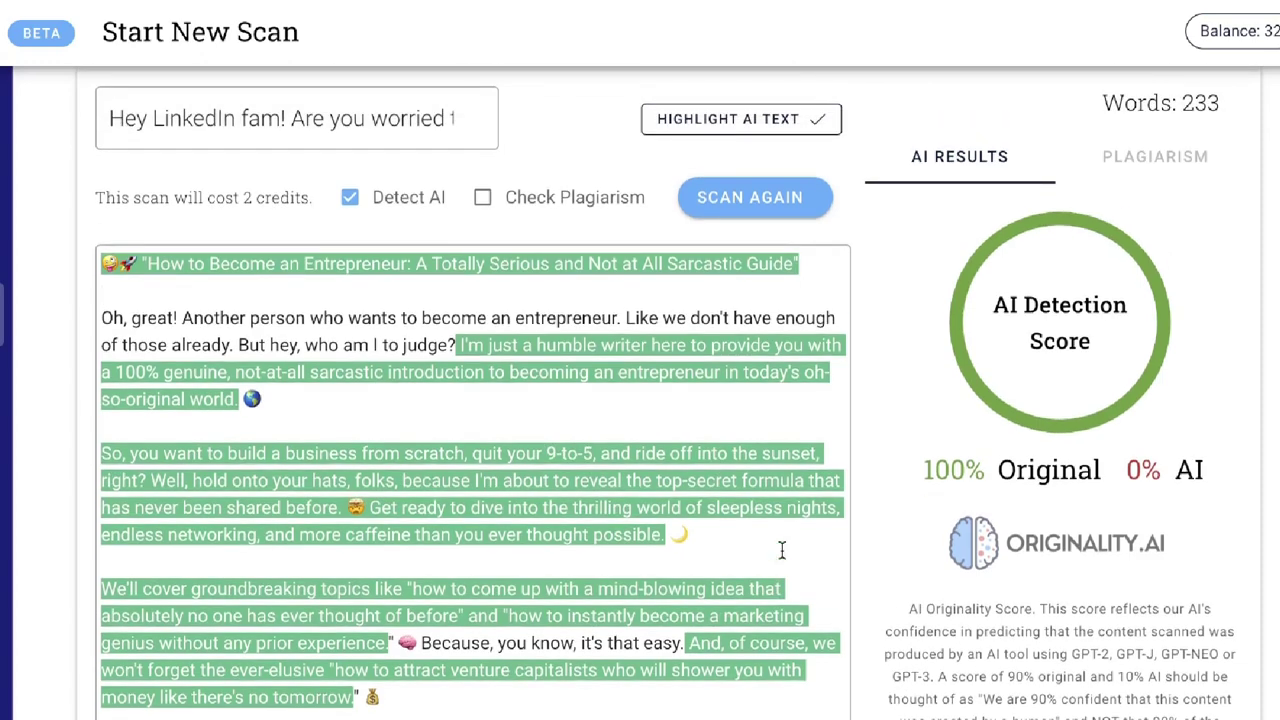